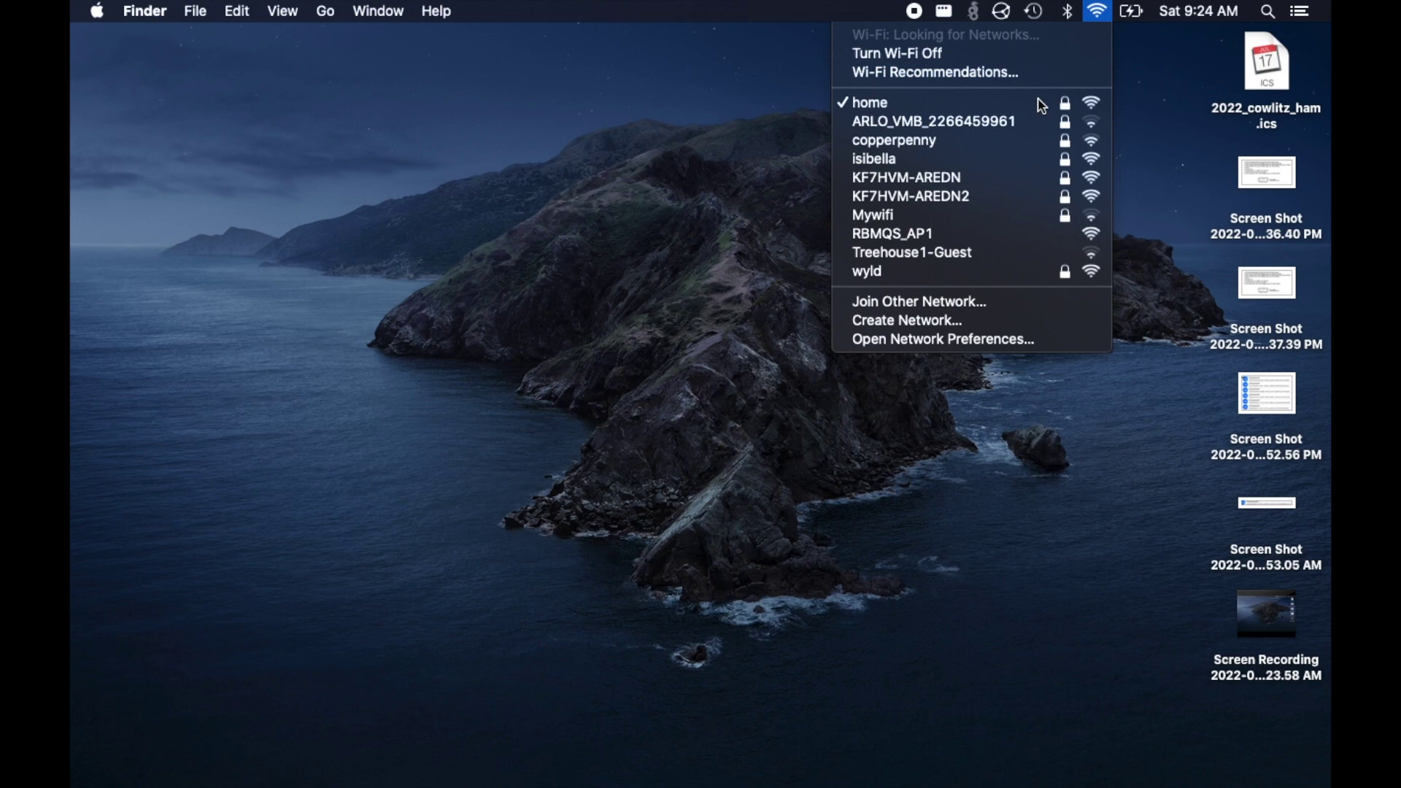
# Join the open RBMQS_AP1 Wi-Fi network from the menu bar, then open Network Preferences.
pyautogui.click(946, 238)
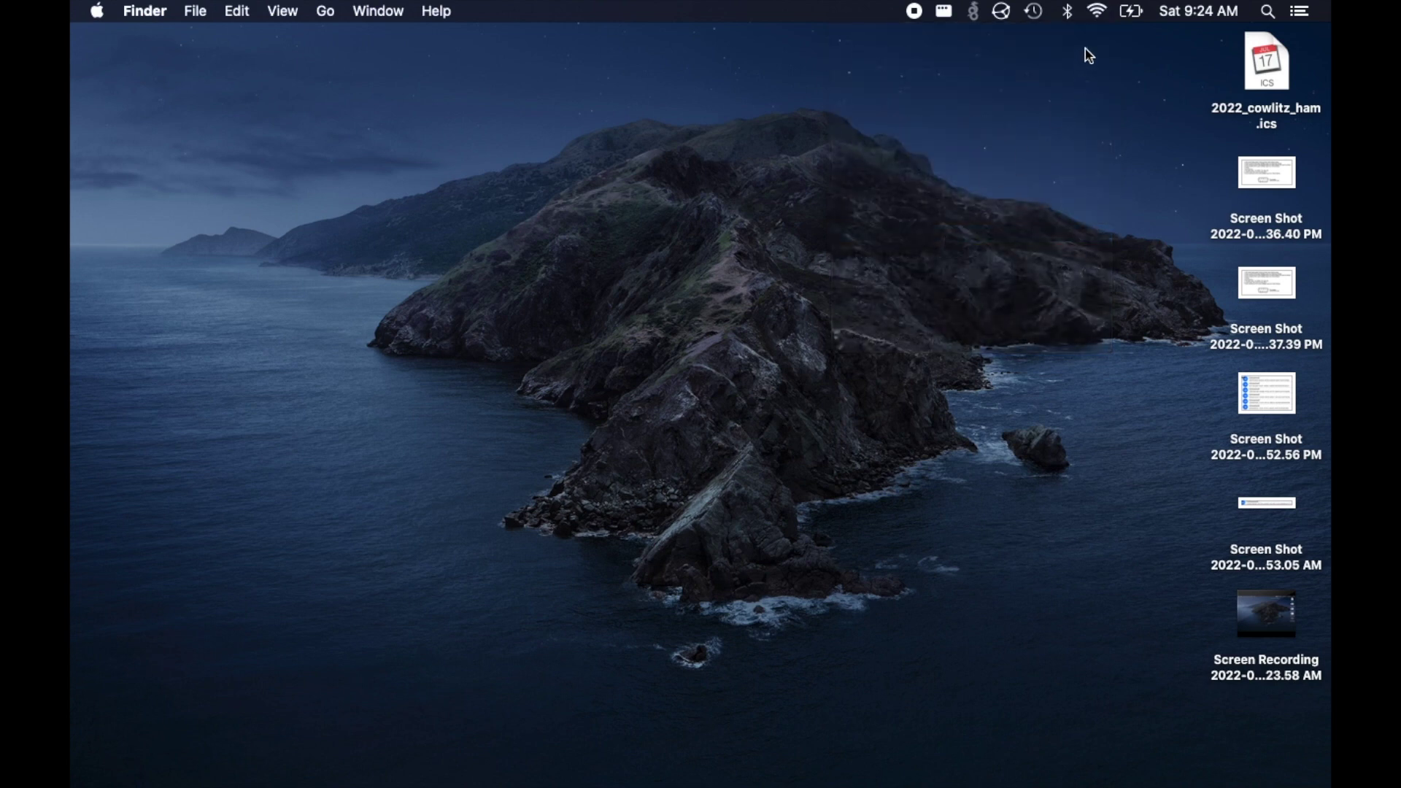
pyautogui.click(1096, 11)
pyautogui.click(950, 343)
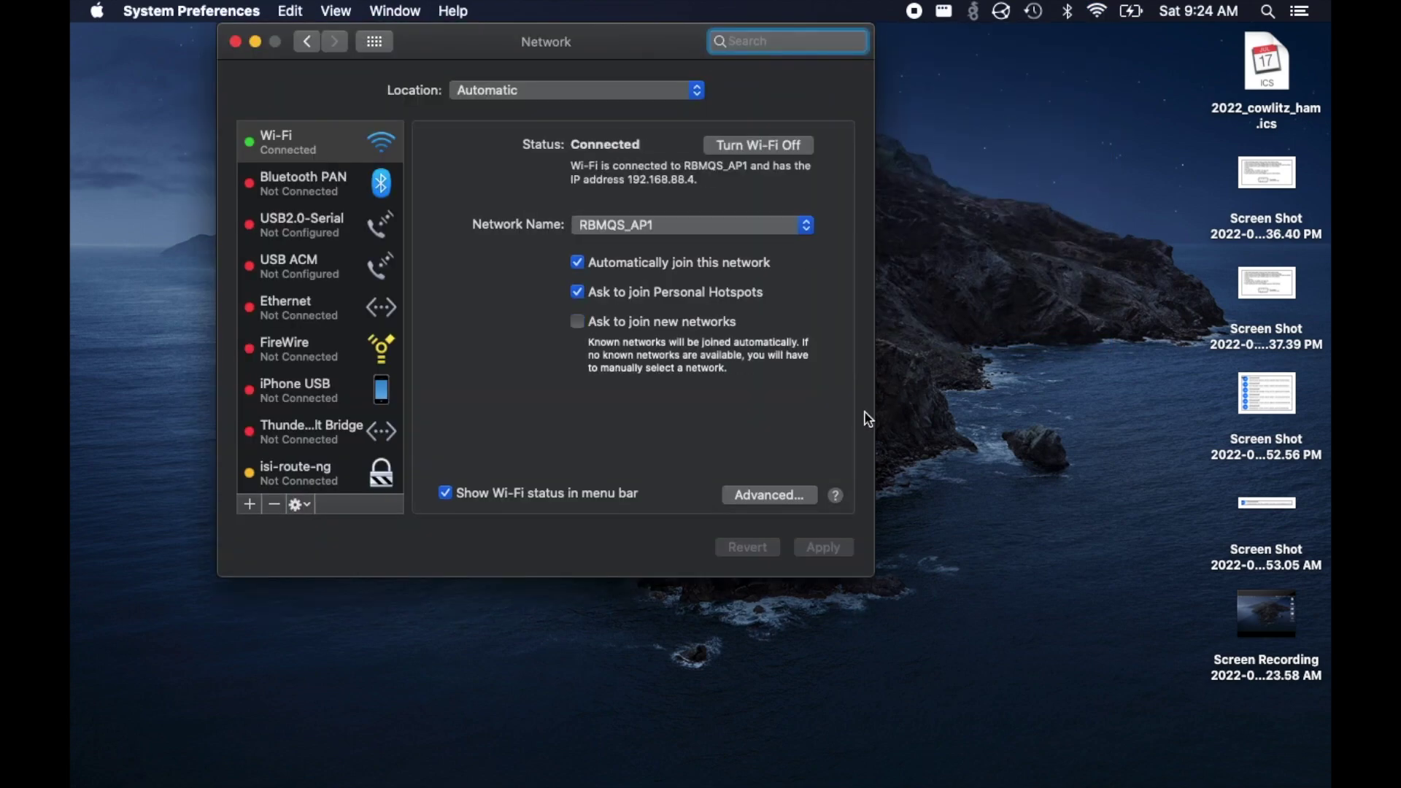
# Renew the Wi-Fi DHCP lease in Advanced TCP/IP settings and copy router address 192.168.88.3.
pyautogui.click(773, 496)
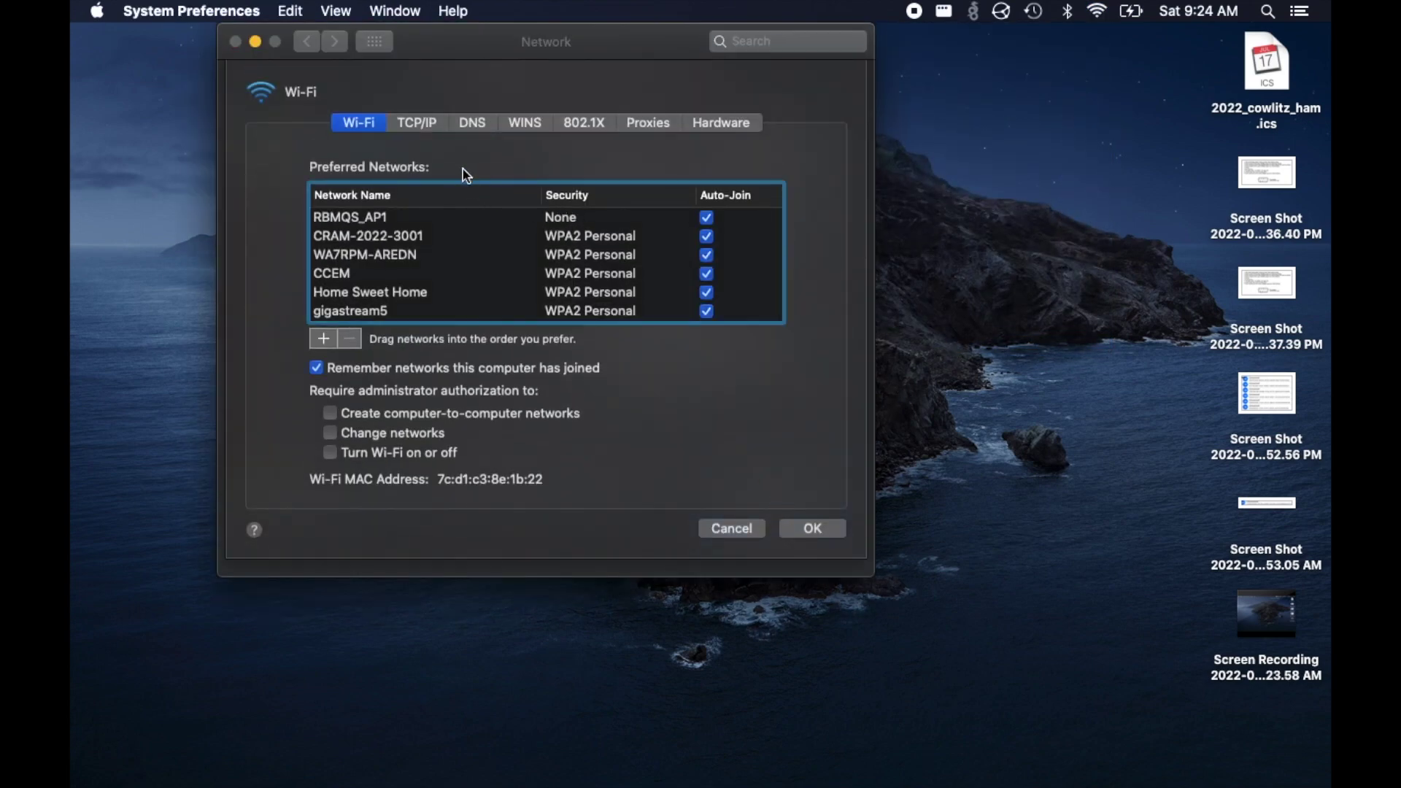
pyautogui.click(413, 122)
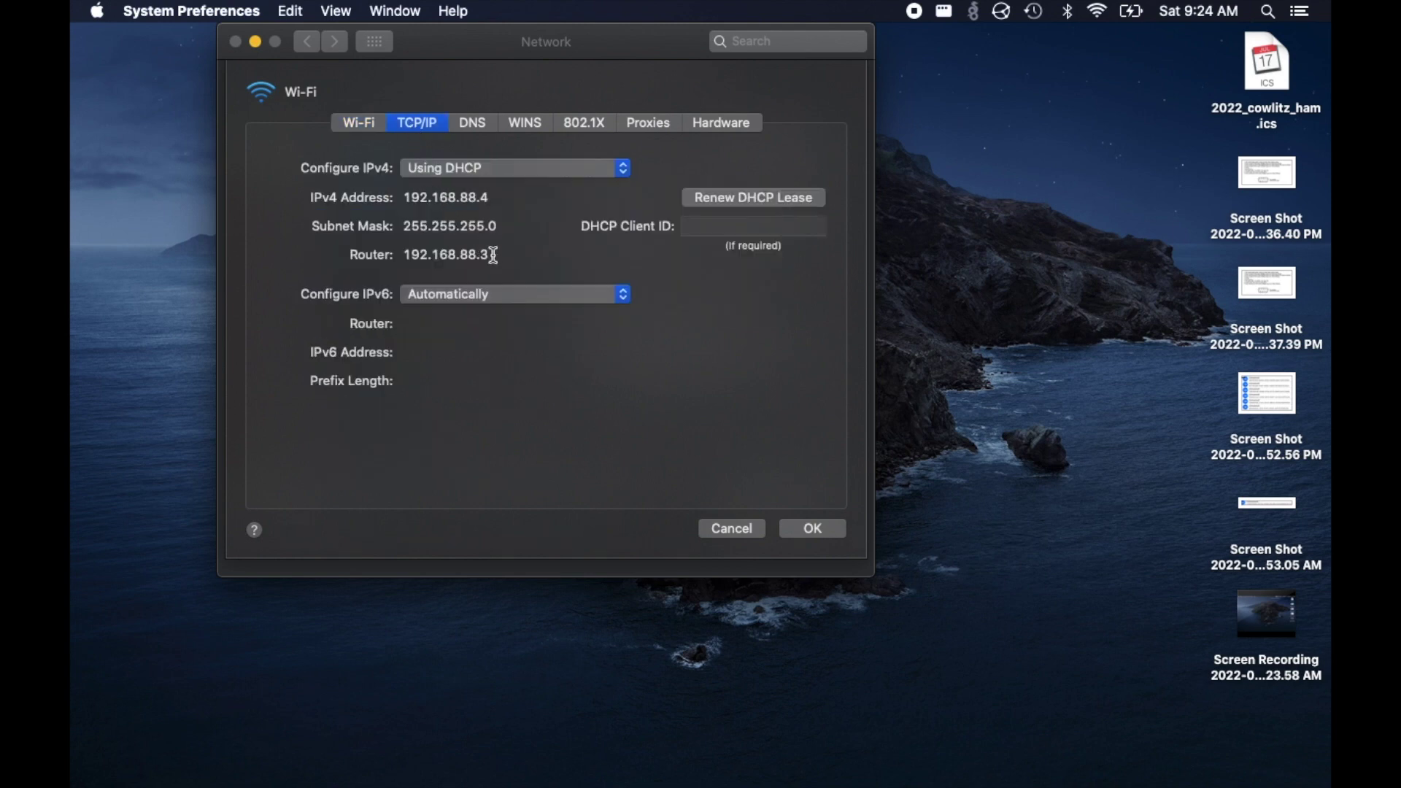
pyautogui.click(747, 199)
pyautogui.moveTo(489, 255); pyautogui.dragTo(398, 251)
pyautogui.press('super+c')
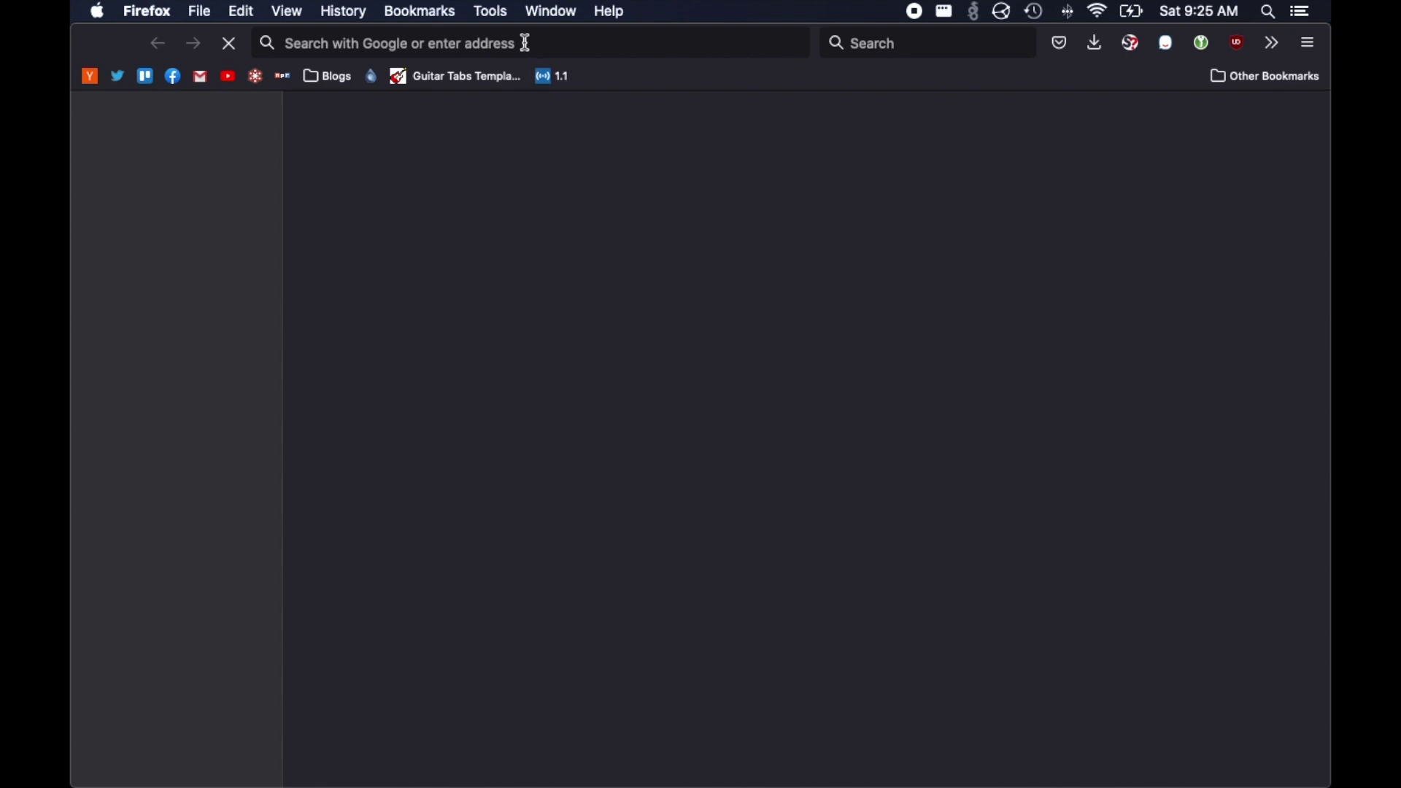
# Load the MikroTik configuration page at 192.168.88.3 in Firefox and sign in as admin.
pyautogui.click(526, 44)
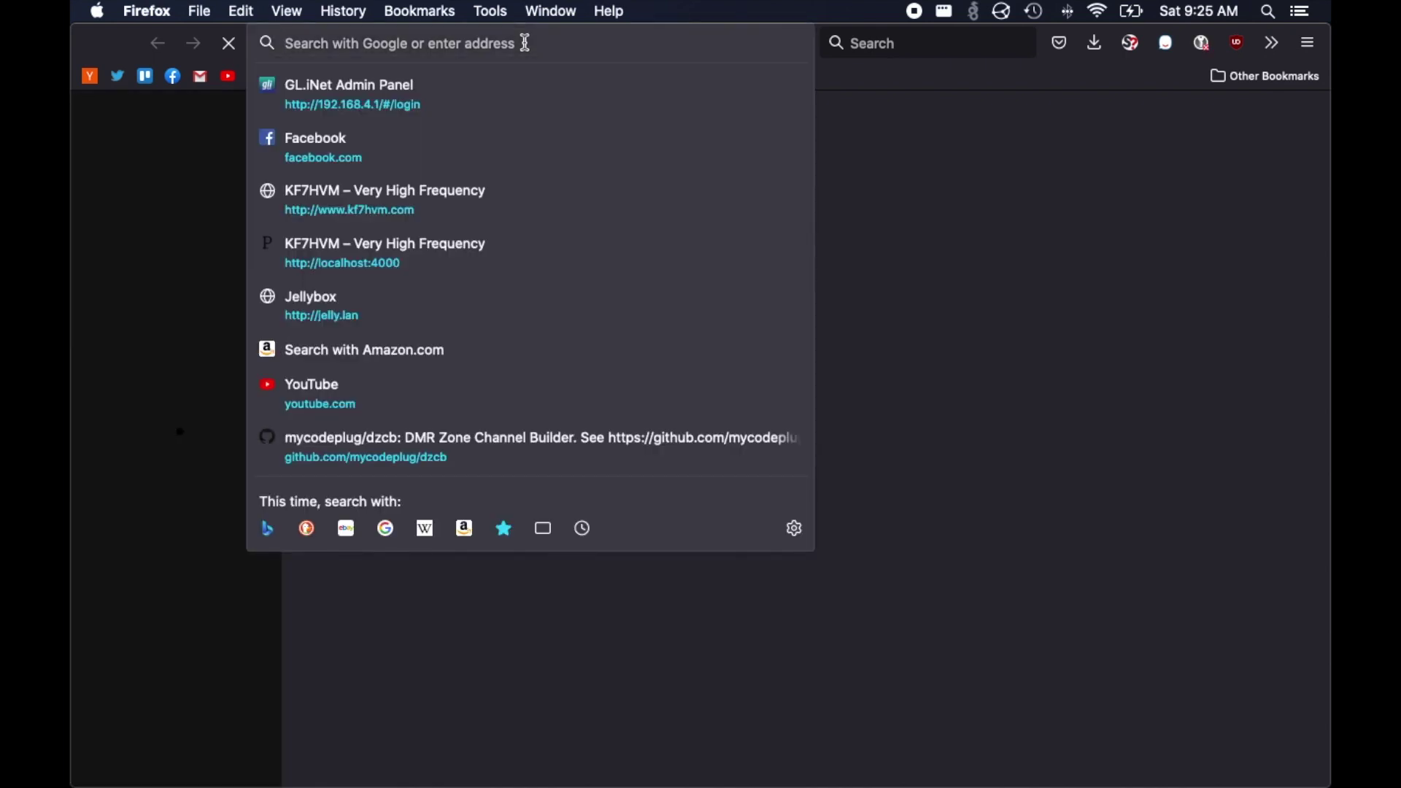
pyautogui.press('super+v')
pyautogui.press('Return')
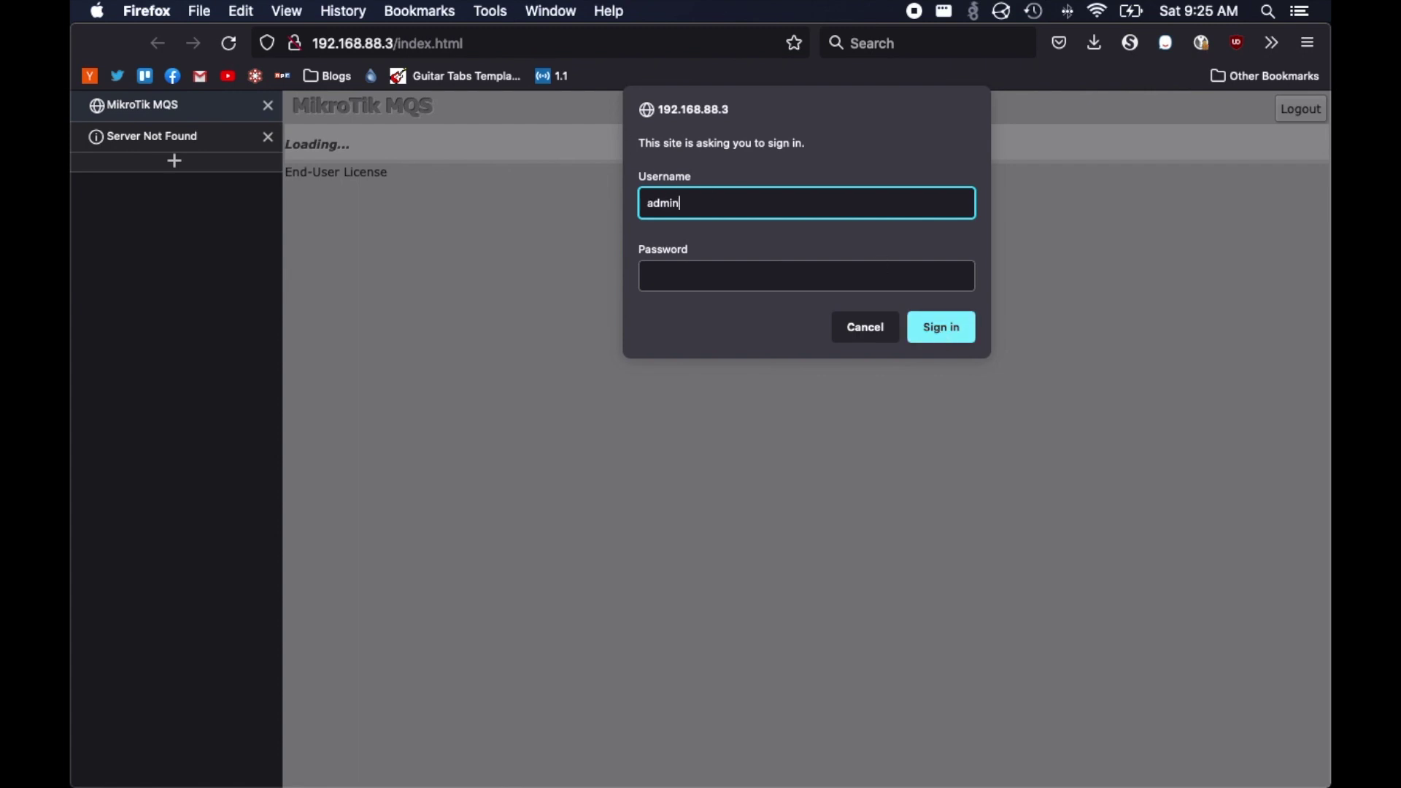
pyautogui.press('Return')
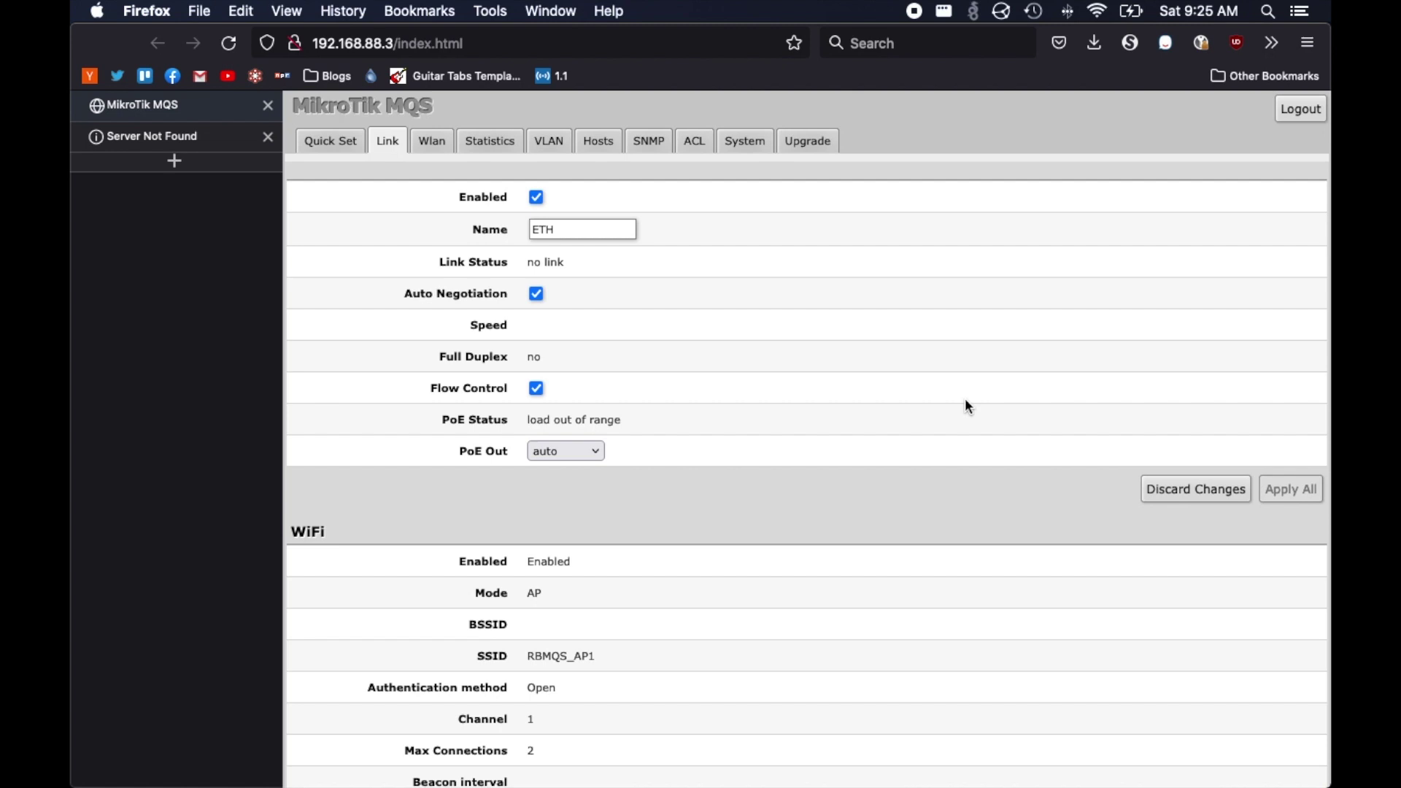
# Go to the Upgrade page and check the currently installed firmware version.
pyautogui.click(812, 144)
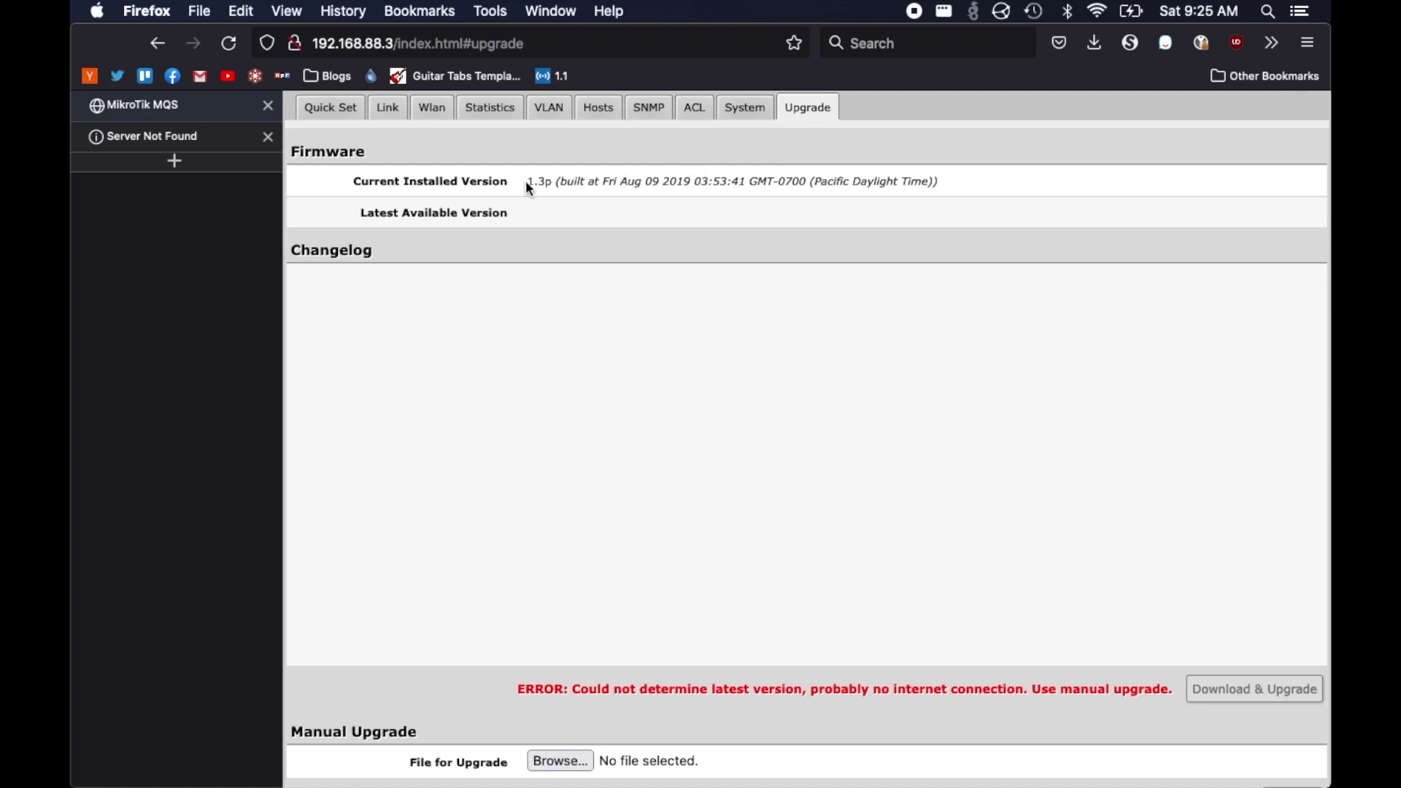
pyautogui.tripleClick(554, 186)
pyautogui.click(574, 192)
# Upload firmware_MQS_1.5.1_191110.fwf from Downloads and start the upgrade to 1.5.1.
pyautogui.click(552, 769)
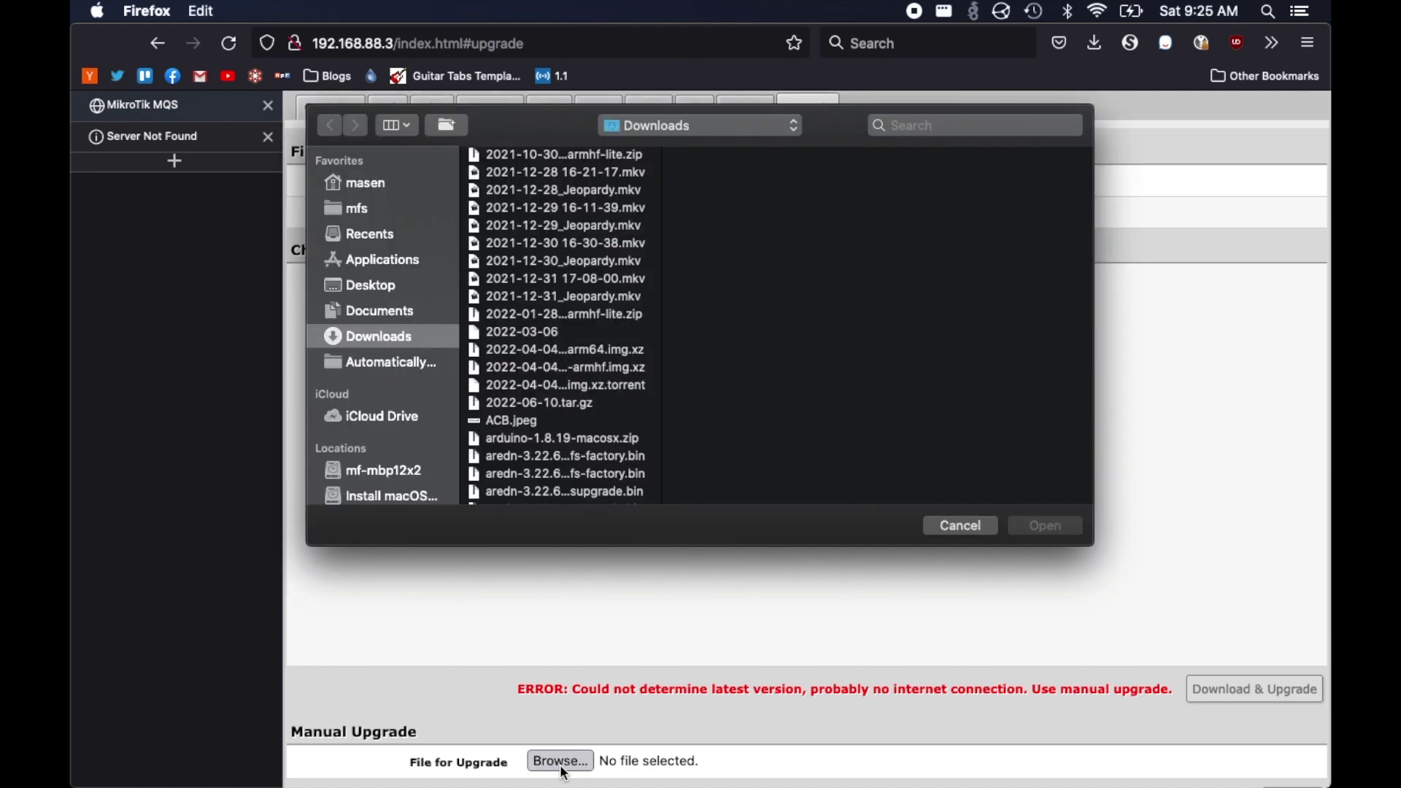
pyautogui.scroll(-15, 622, 354)
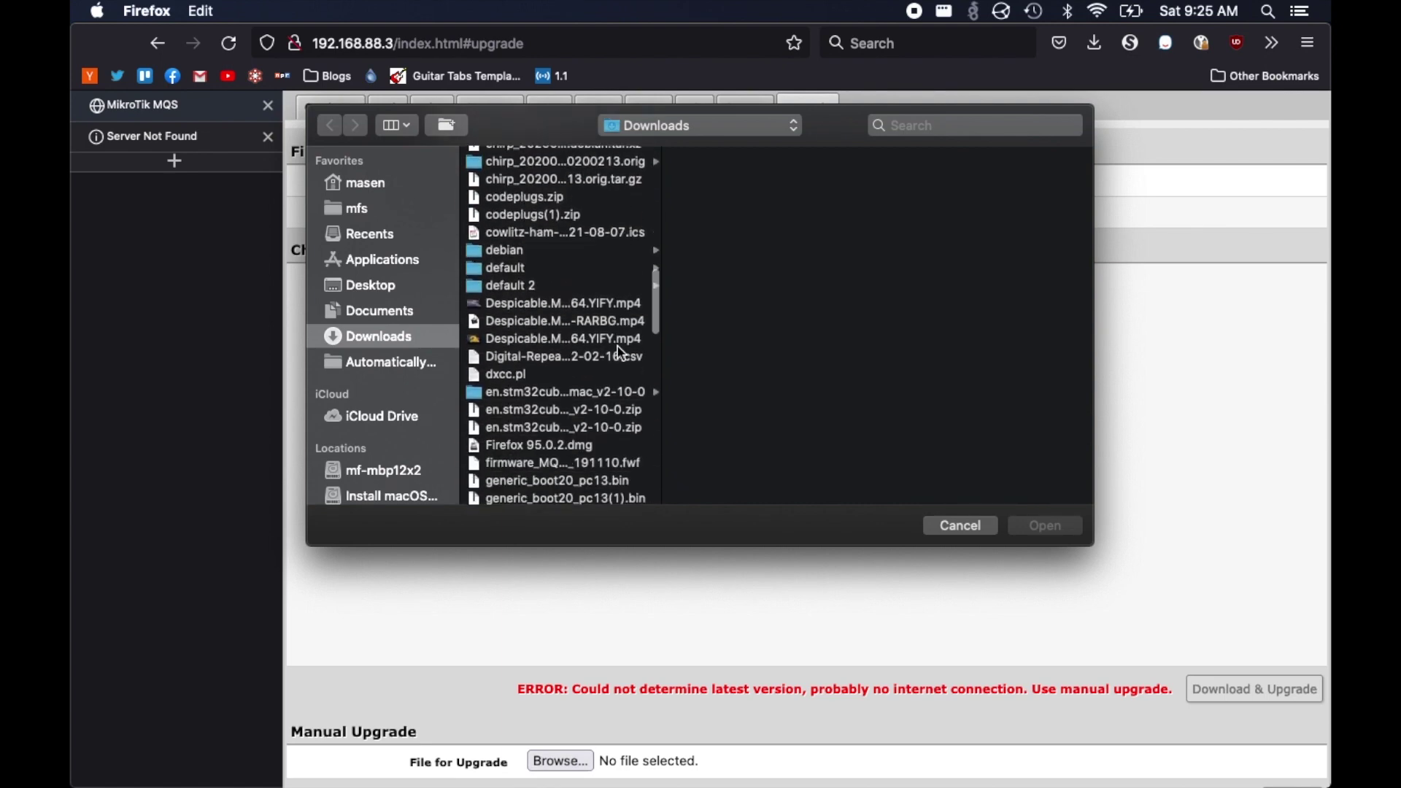
pyautogui.scroll(1, 622, 354)
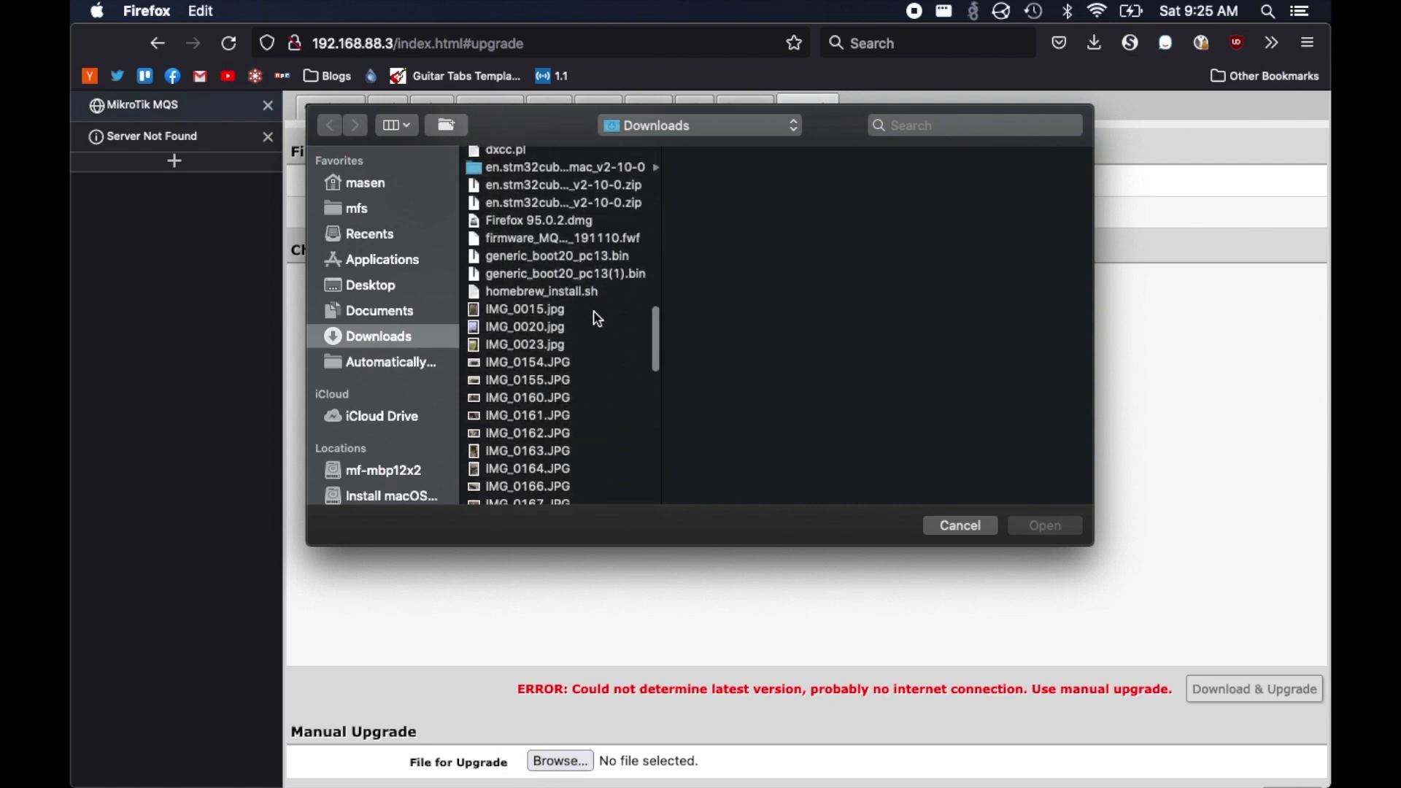
pyautogui.click(546, 240)
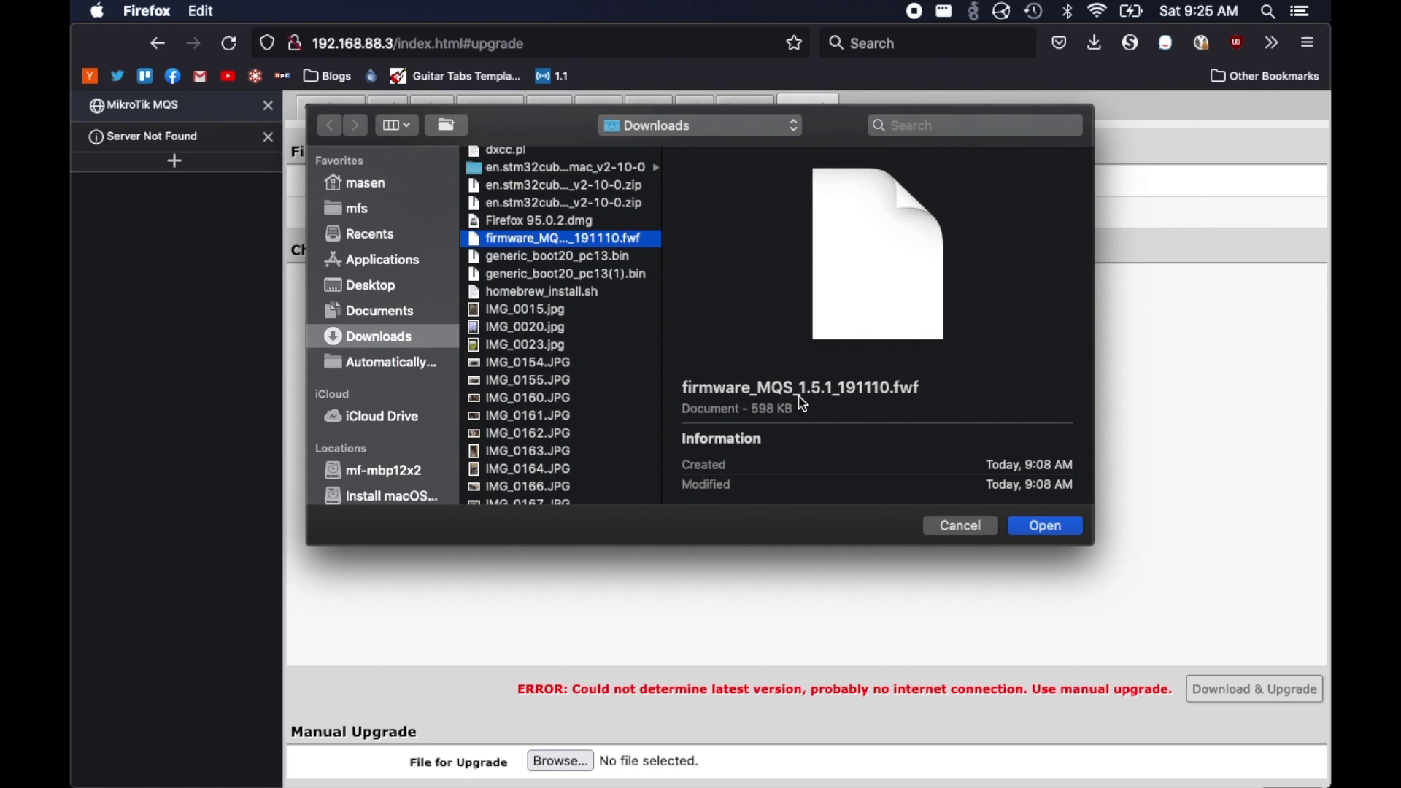
pyautogui.click(1029, 526)
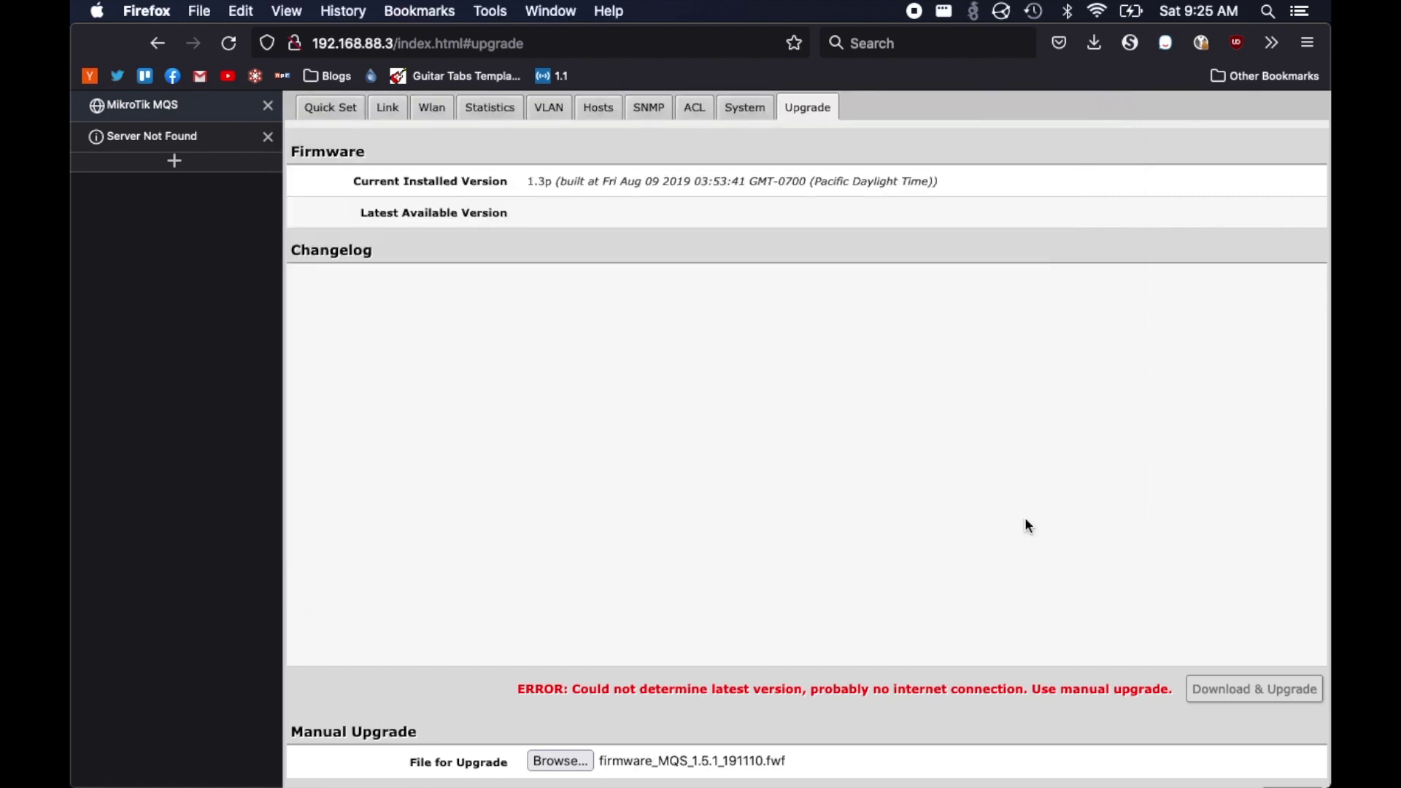
pyautogui.scroll(-2, 1190, 733)
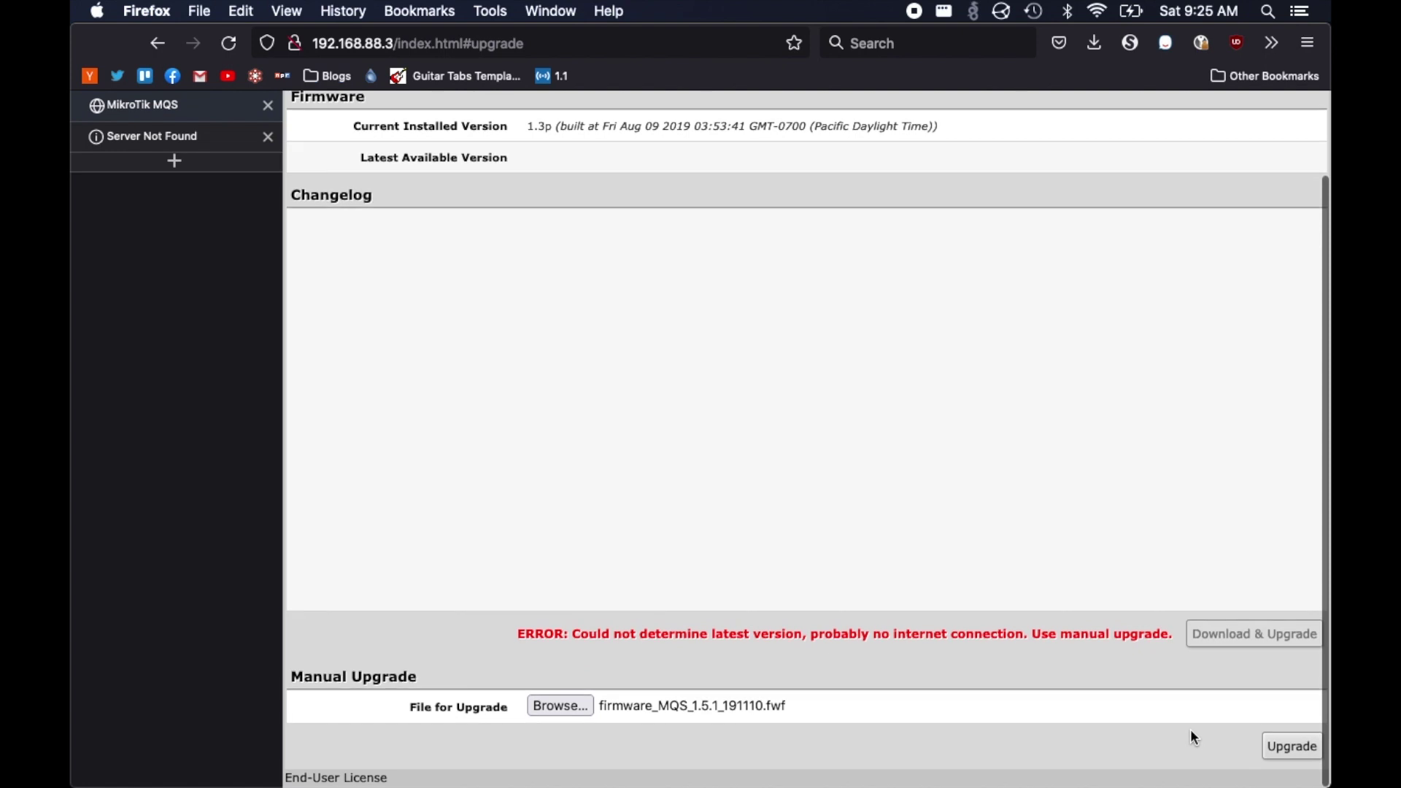
pyautogui.click(1290, 750)
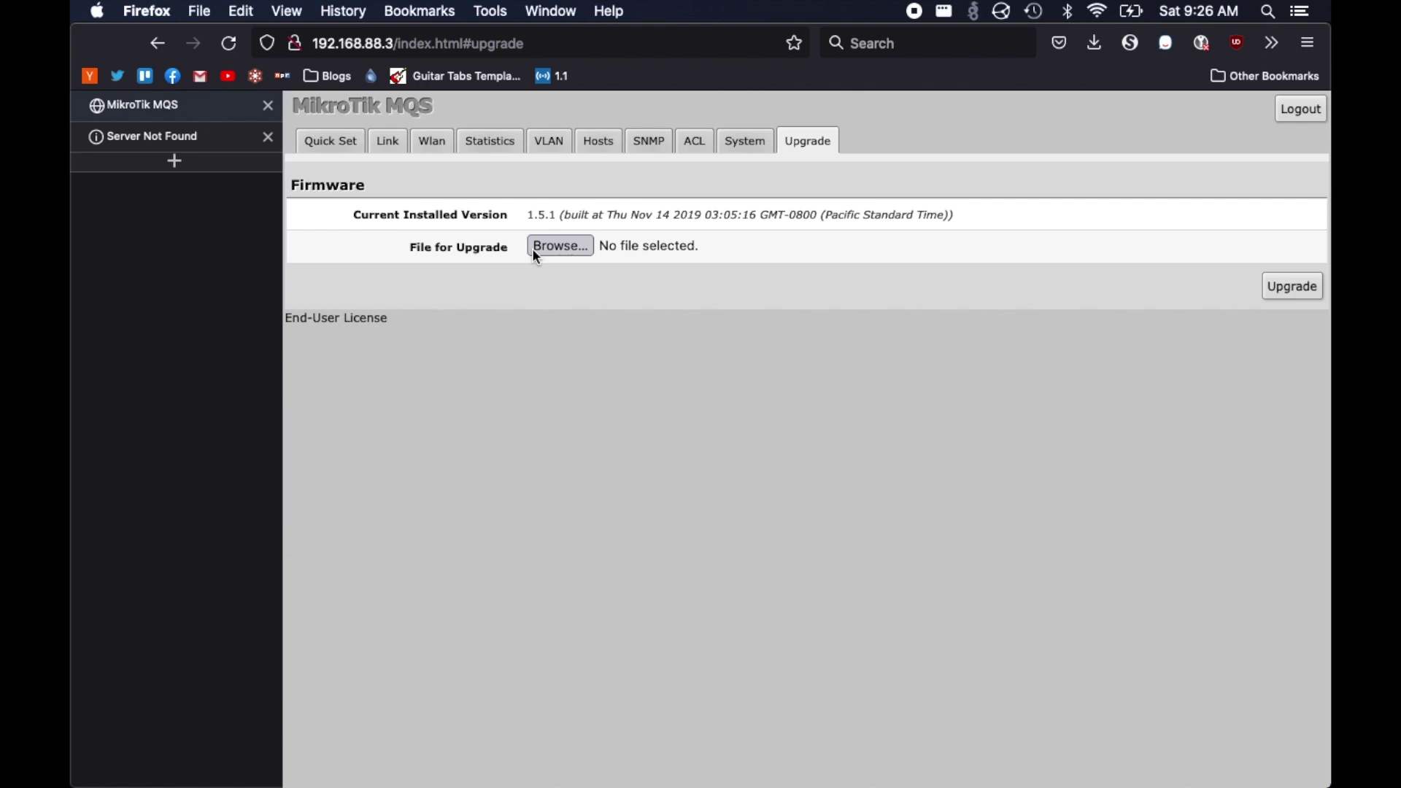
# In Quick Set, switch M1 address acquisition to DHCP with fallback and apply all changes.
pyautogui.click(359, 142)
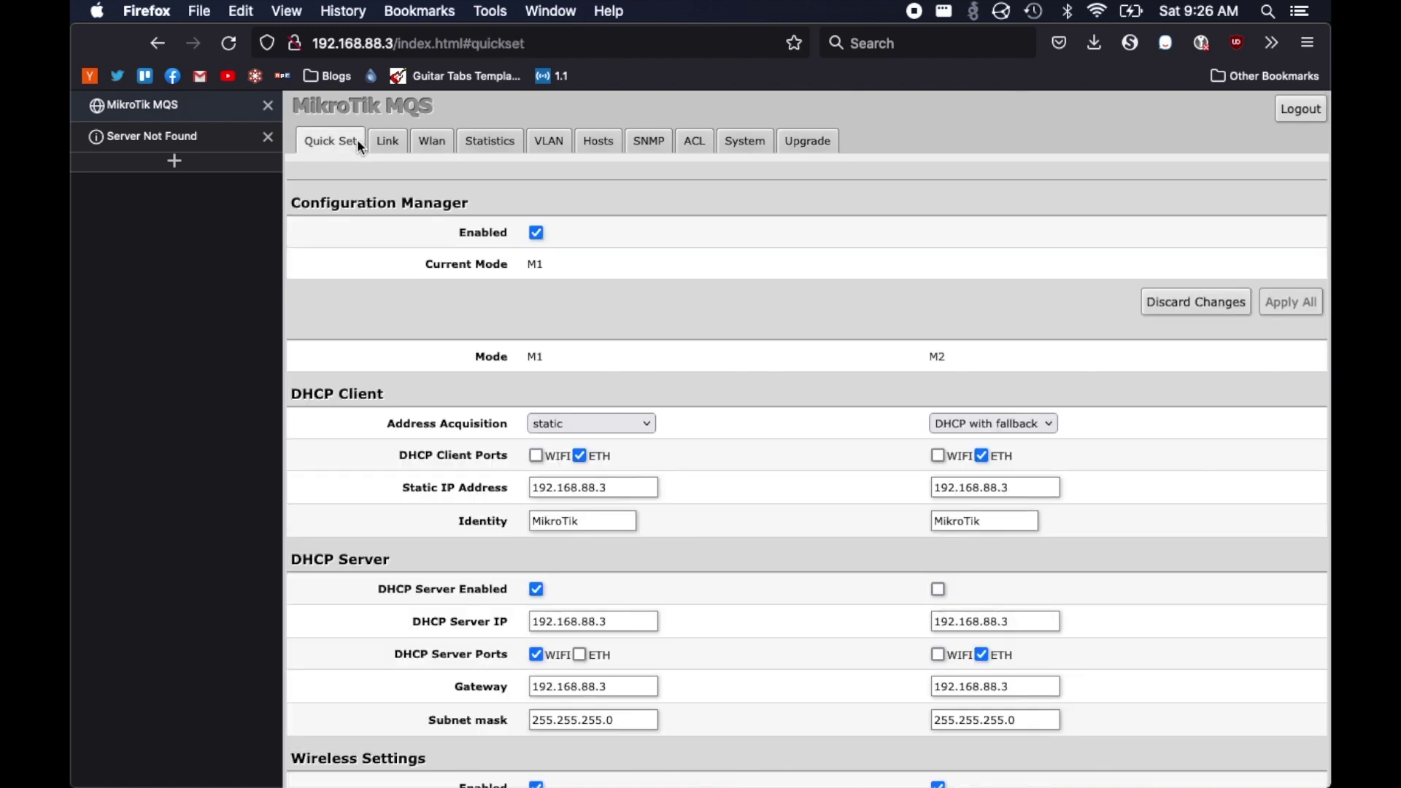
pyautogui.click(628, 423)
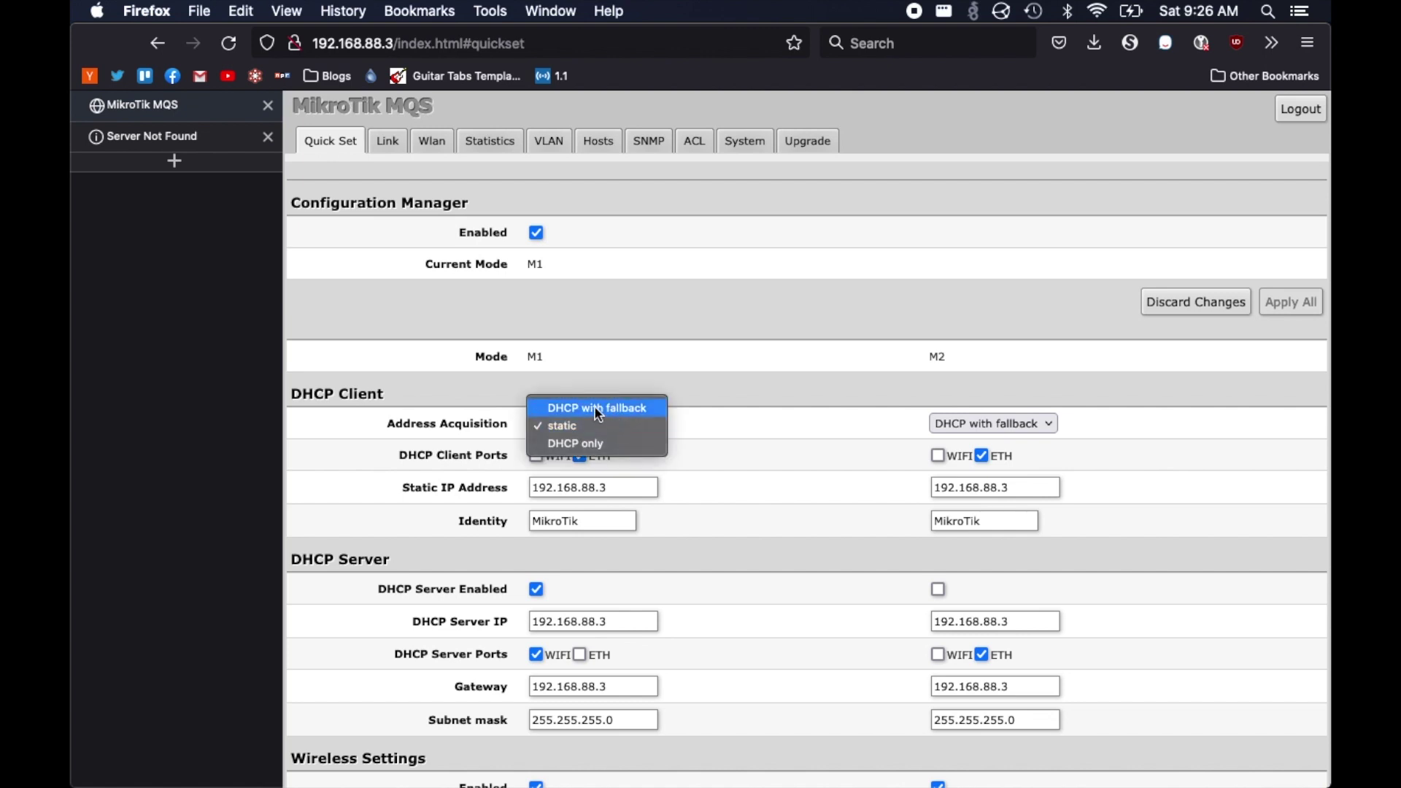
pyautogui.click(619, 411)
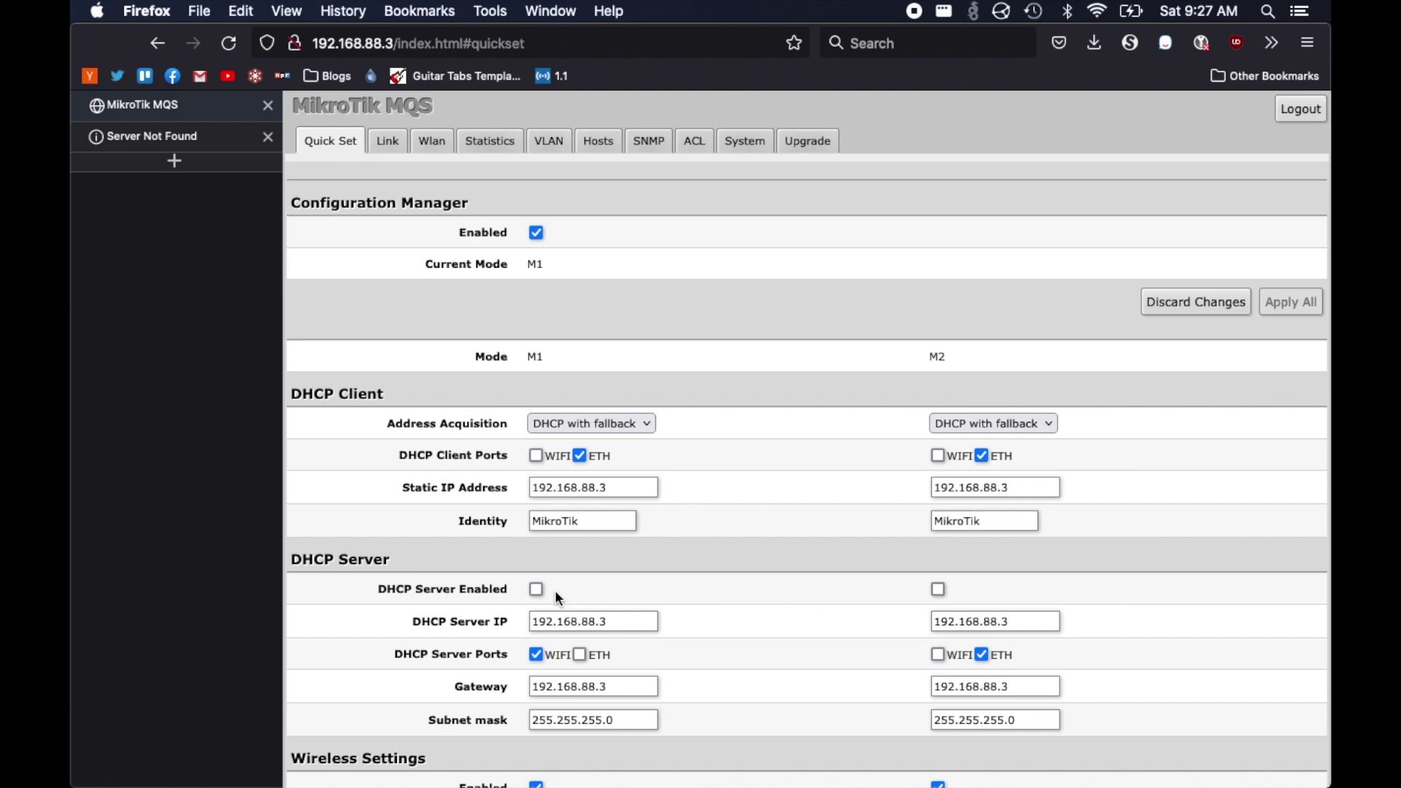
pyautogui.scroll(-10, 666, 595)
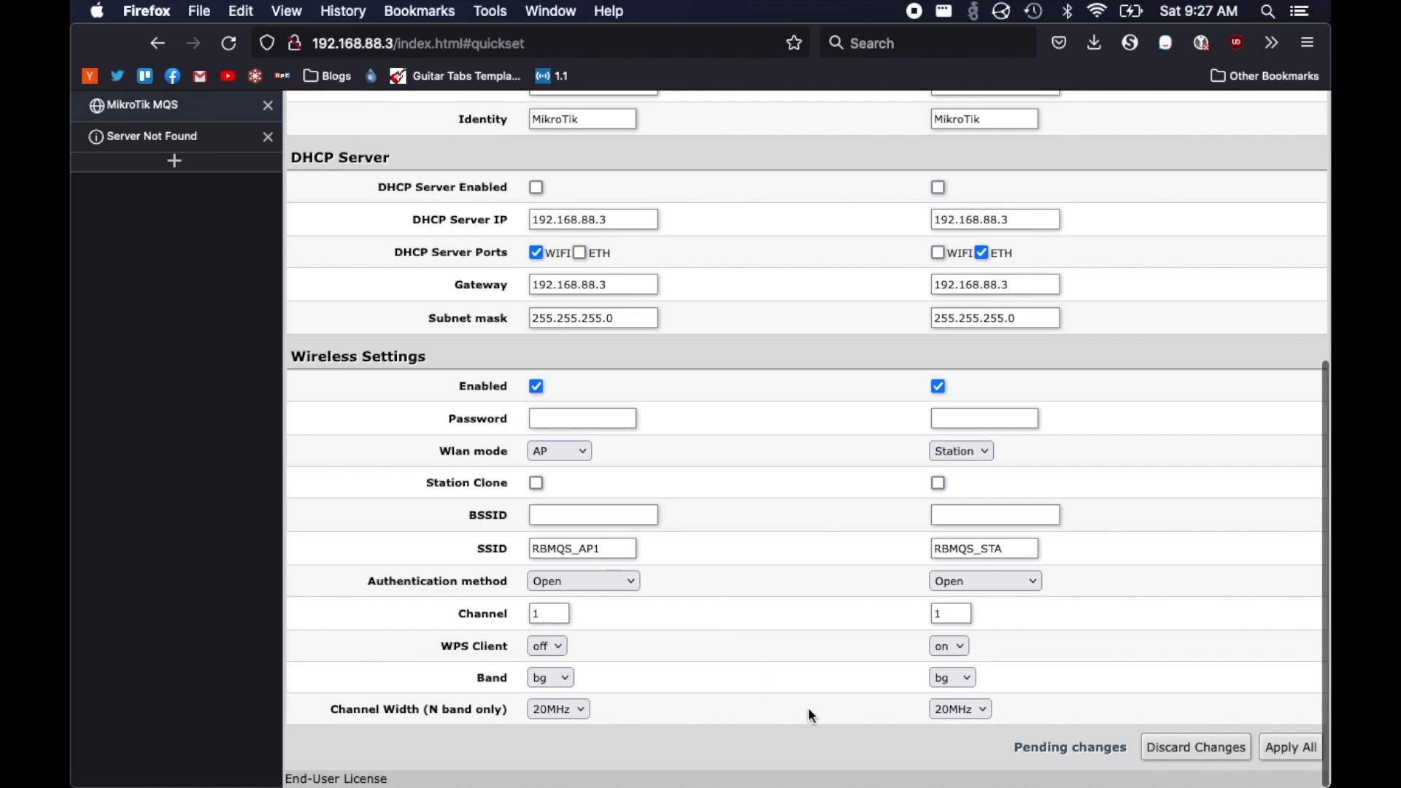
pyautogui.click(1289, 758)
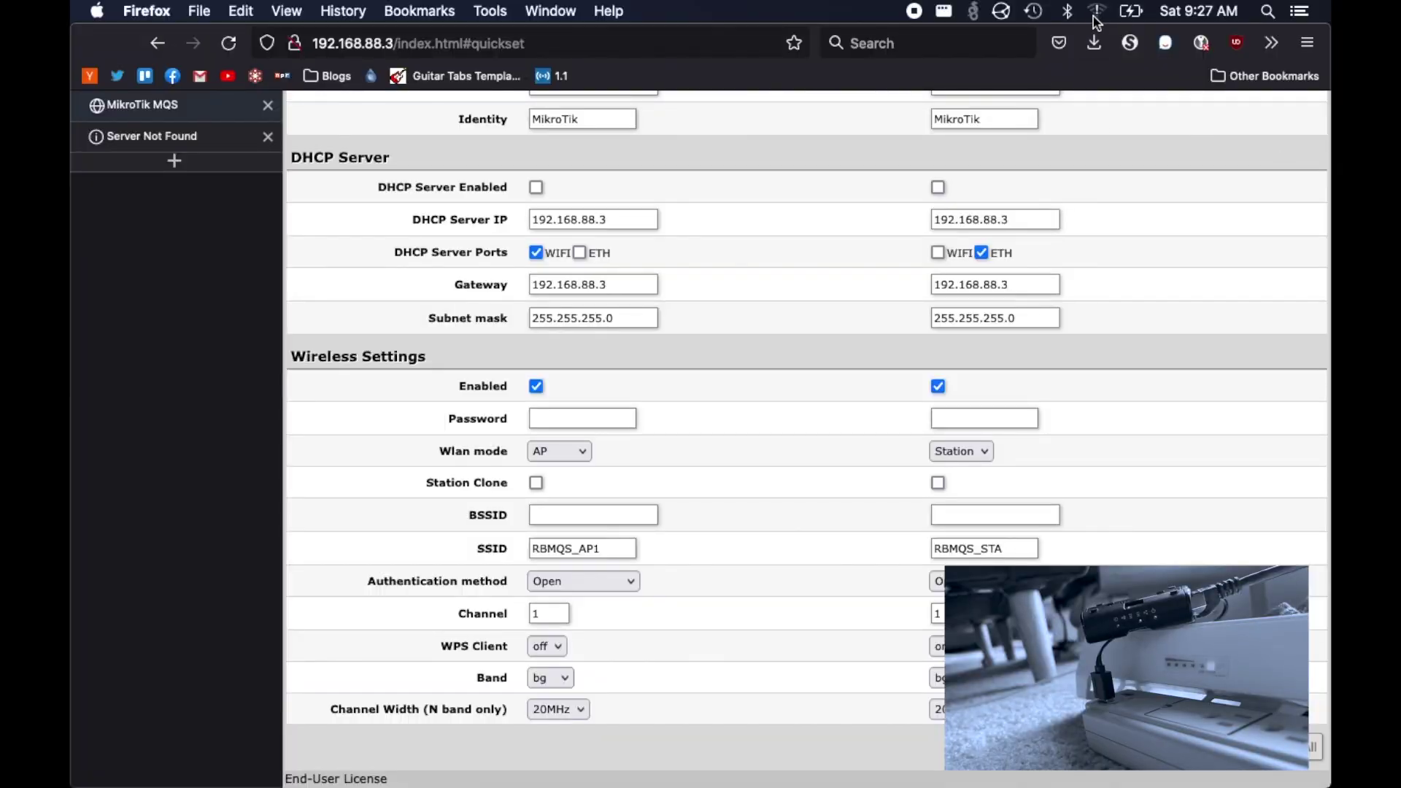
# Renew the Mac's Wi-Fi DHCP lease in the TCP/IP settings and confirm.
pyautogui.click(1097, 13)
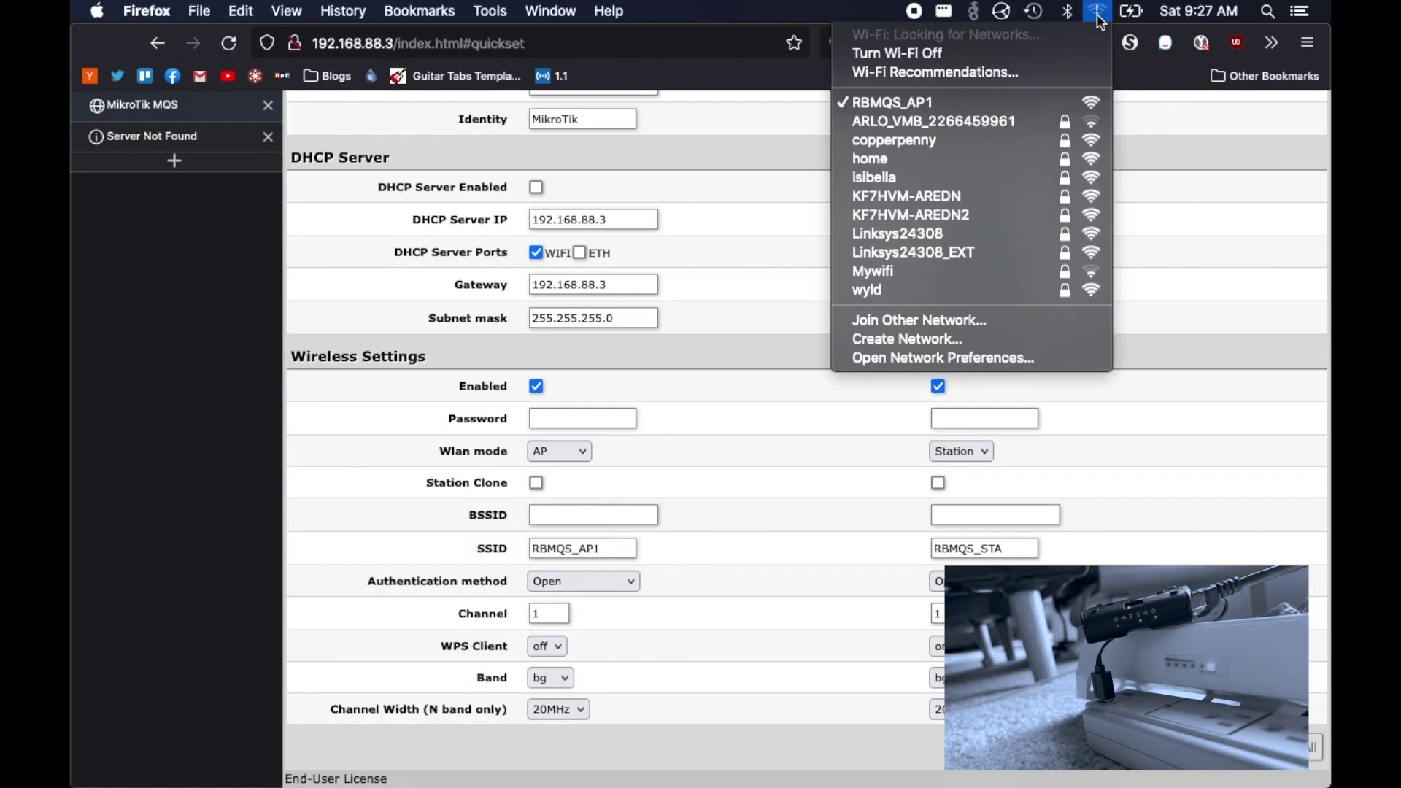
pyautogui.click(1103, 17)
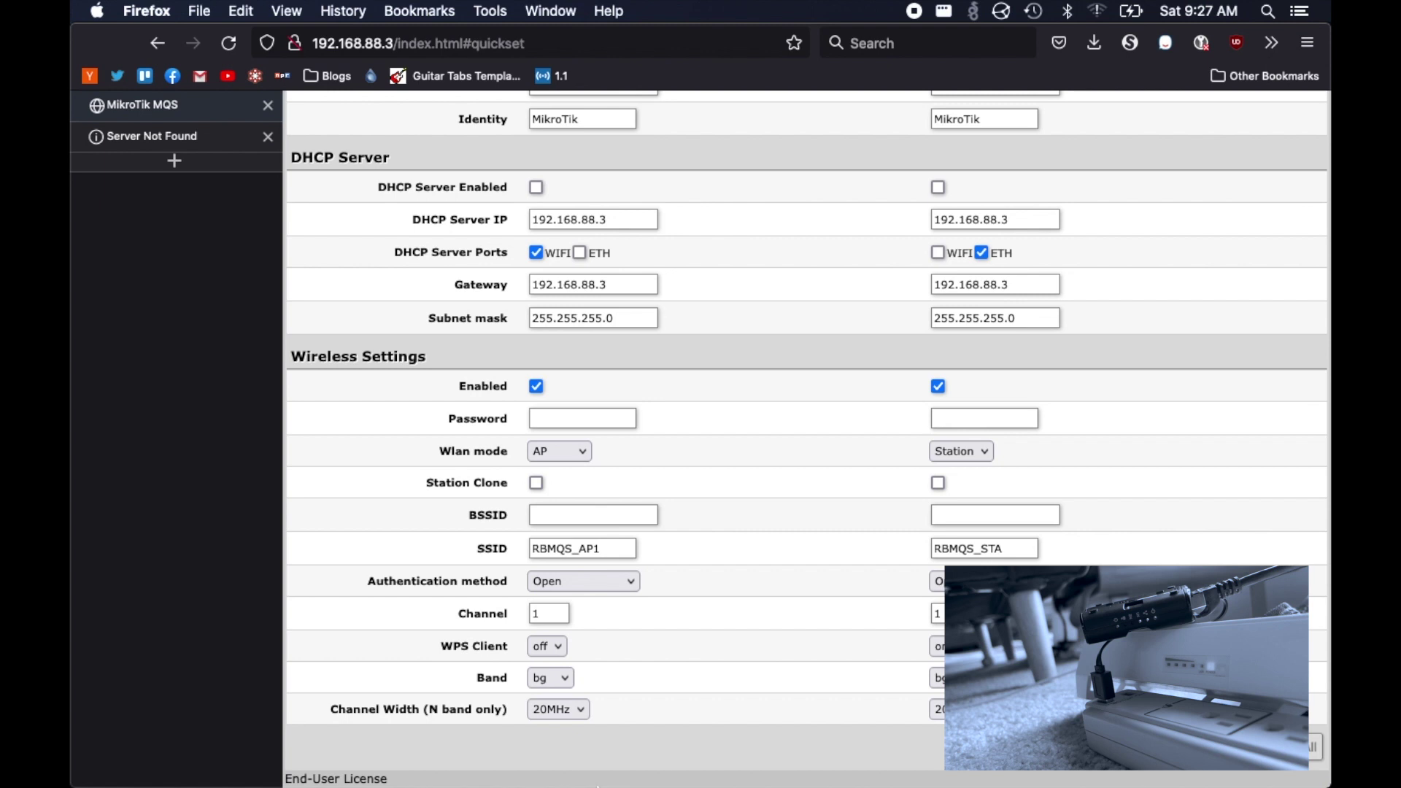
pyautogui.moveTo(626, 784)
pyautogui.click(677, 779)
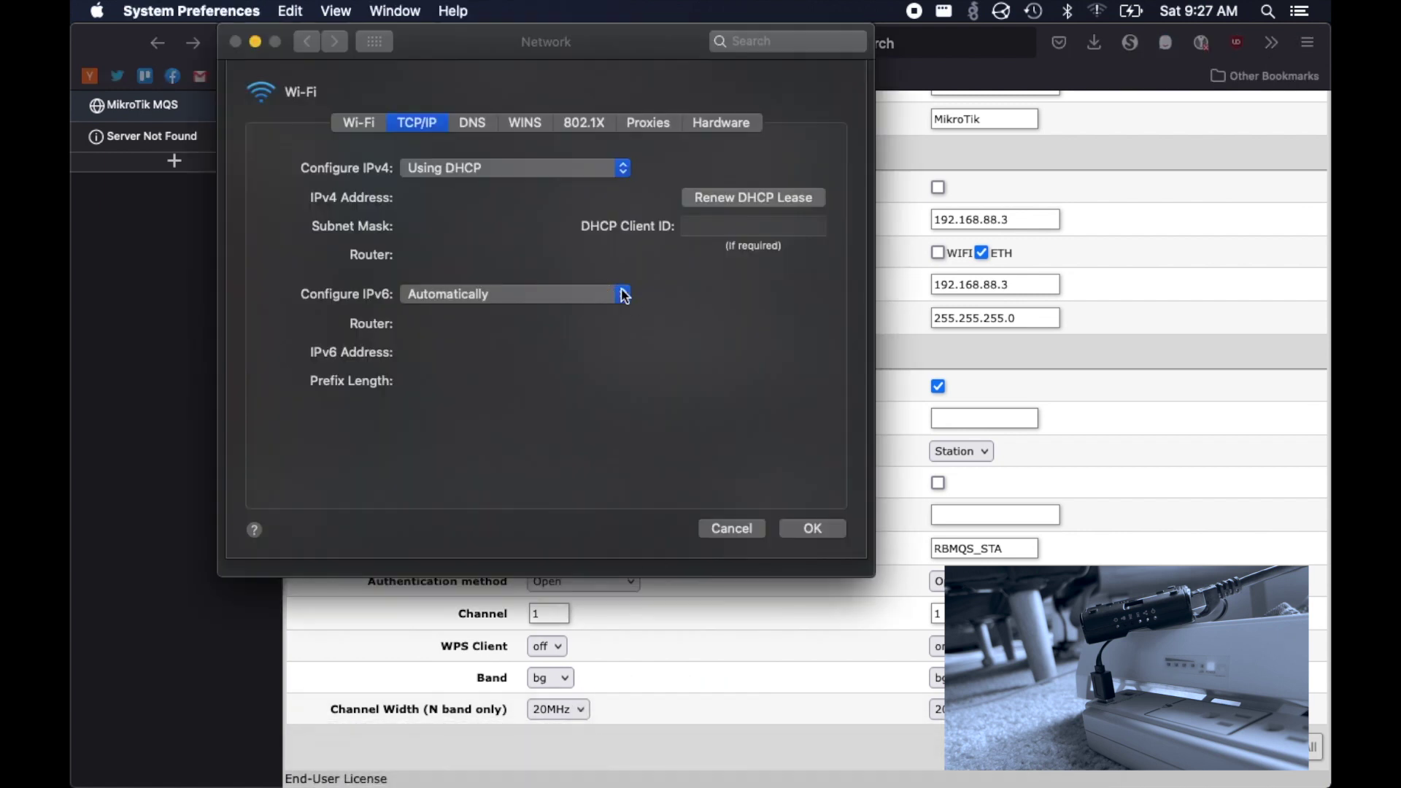
pyautogui.click(732, 200)
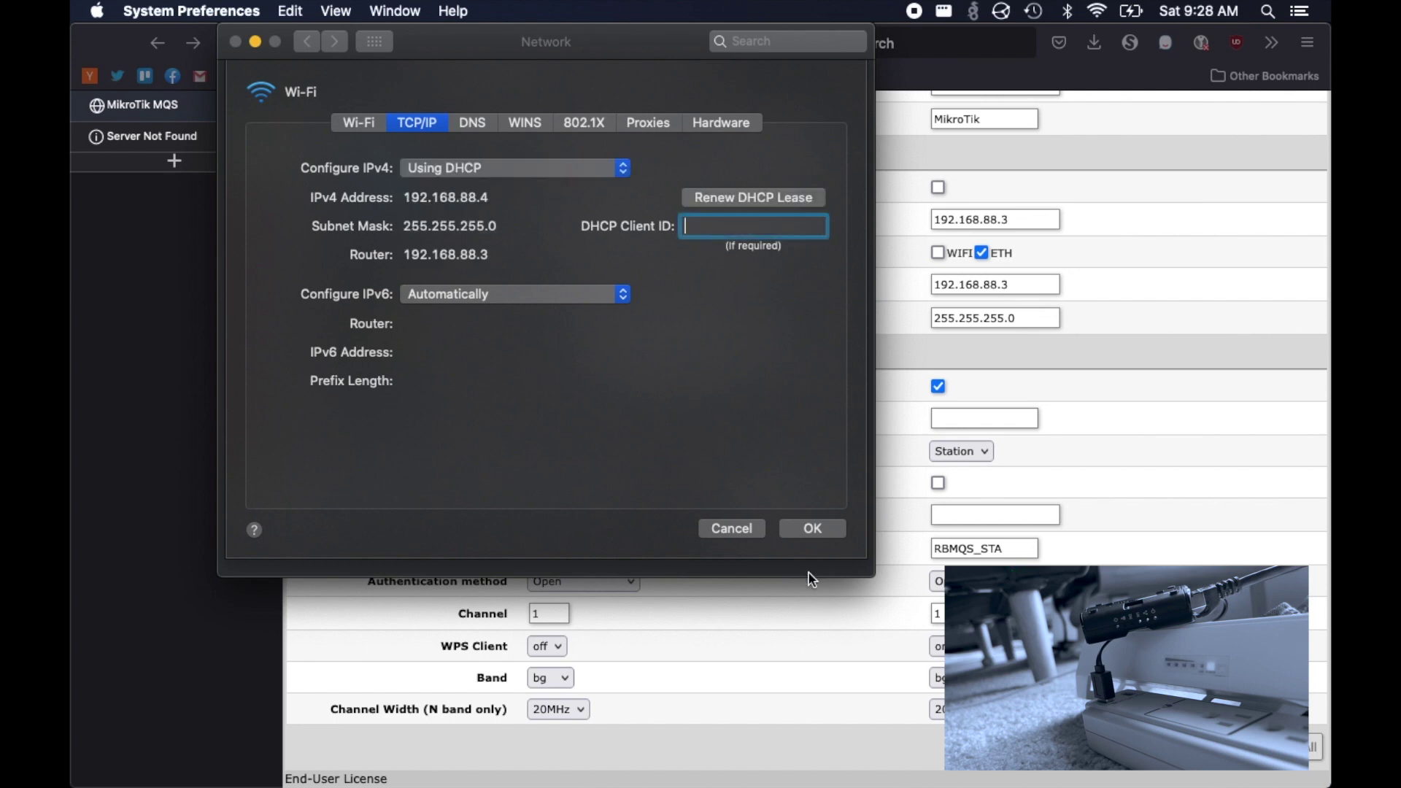
pyautogui.click(812, 527)
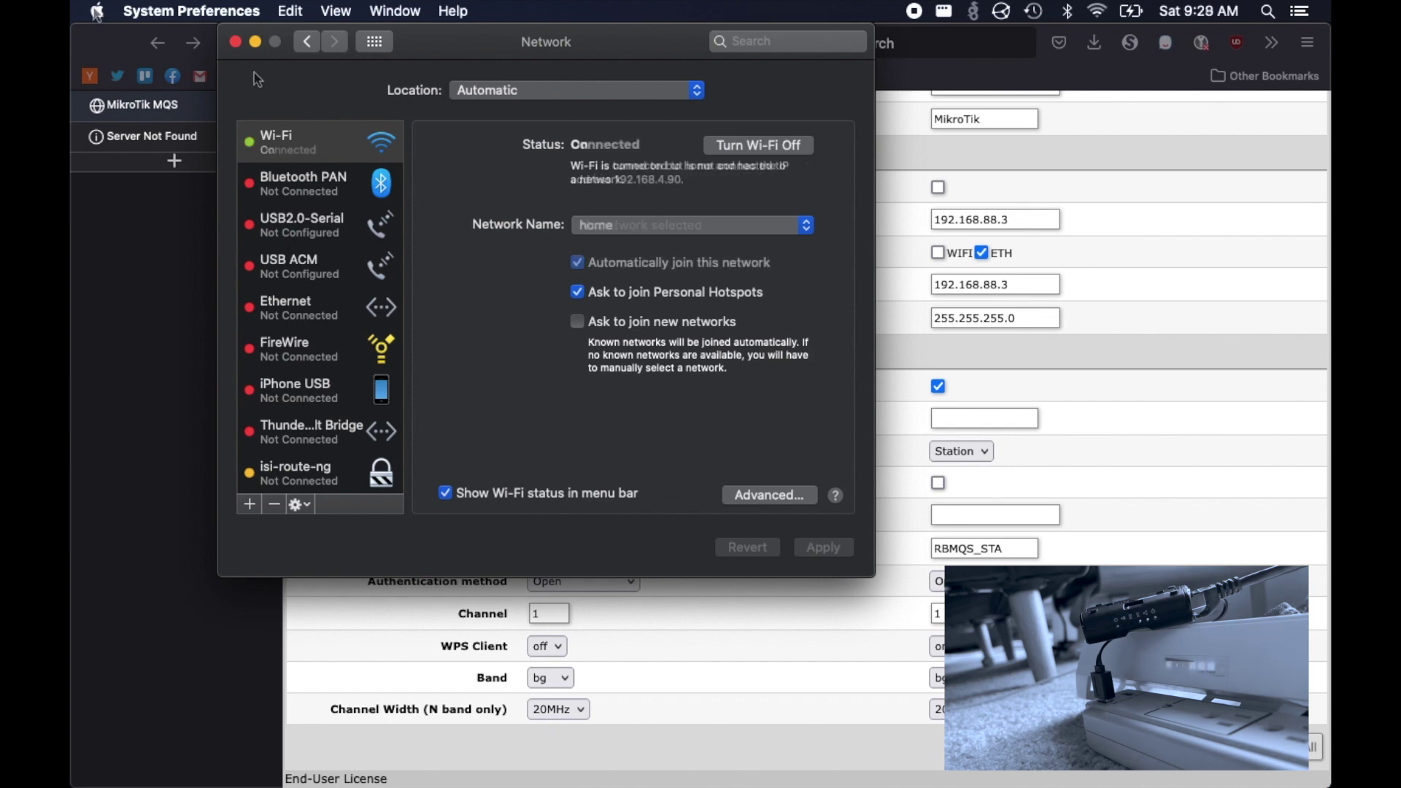
# Rejoin RBMQS_AP1 from the Network Name list and select the new IP 10.106.49.163.
pyautogui.click(632, 232)
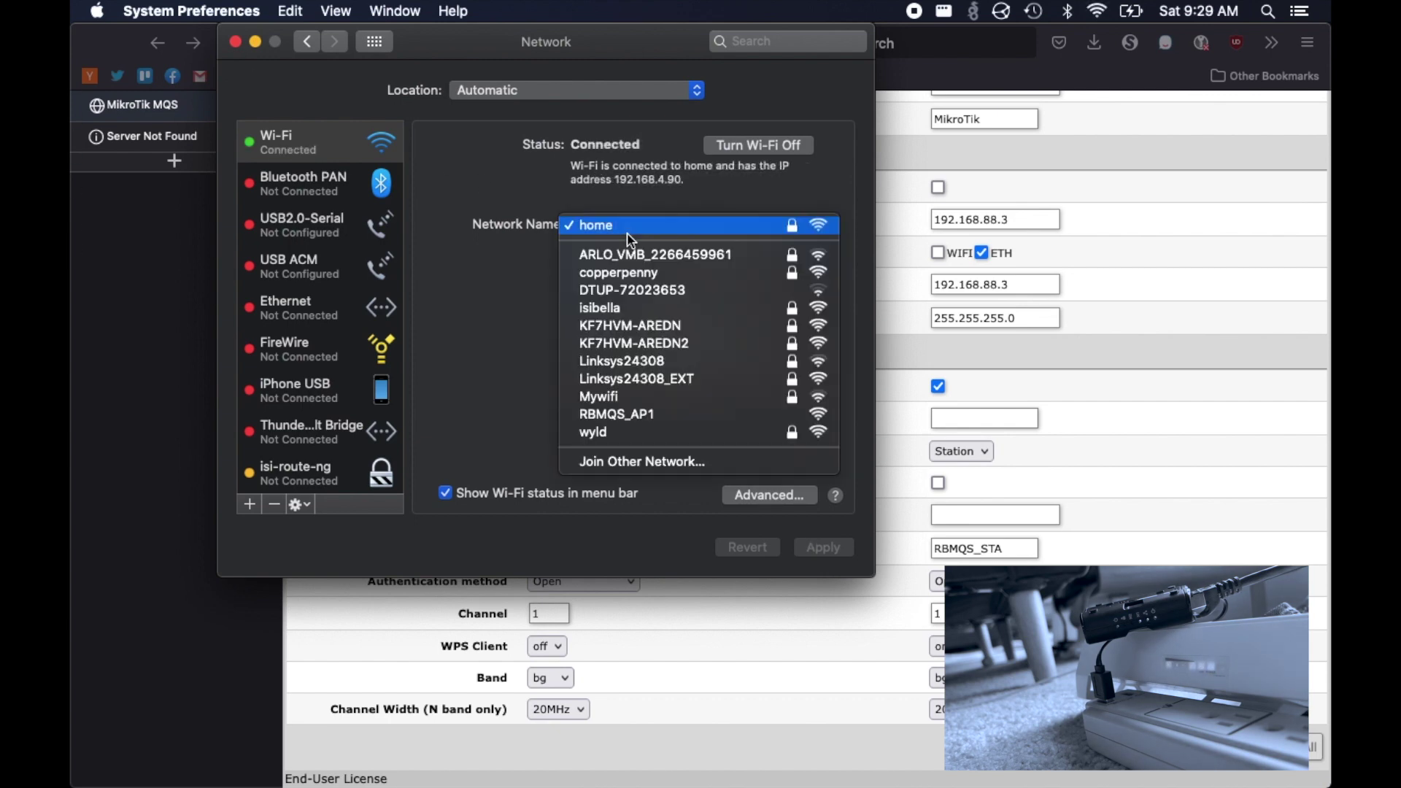
pyautogui.click(627, 414)
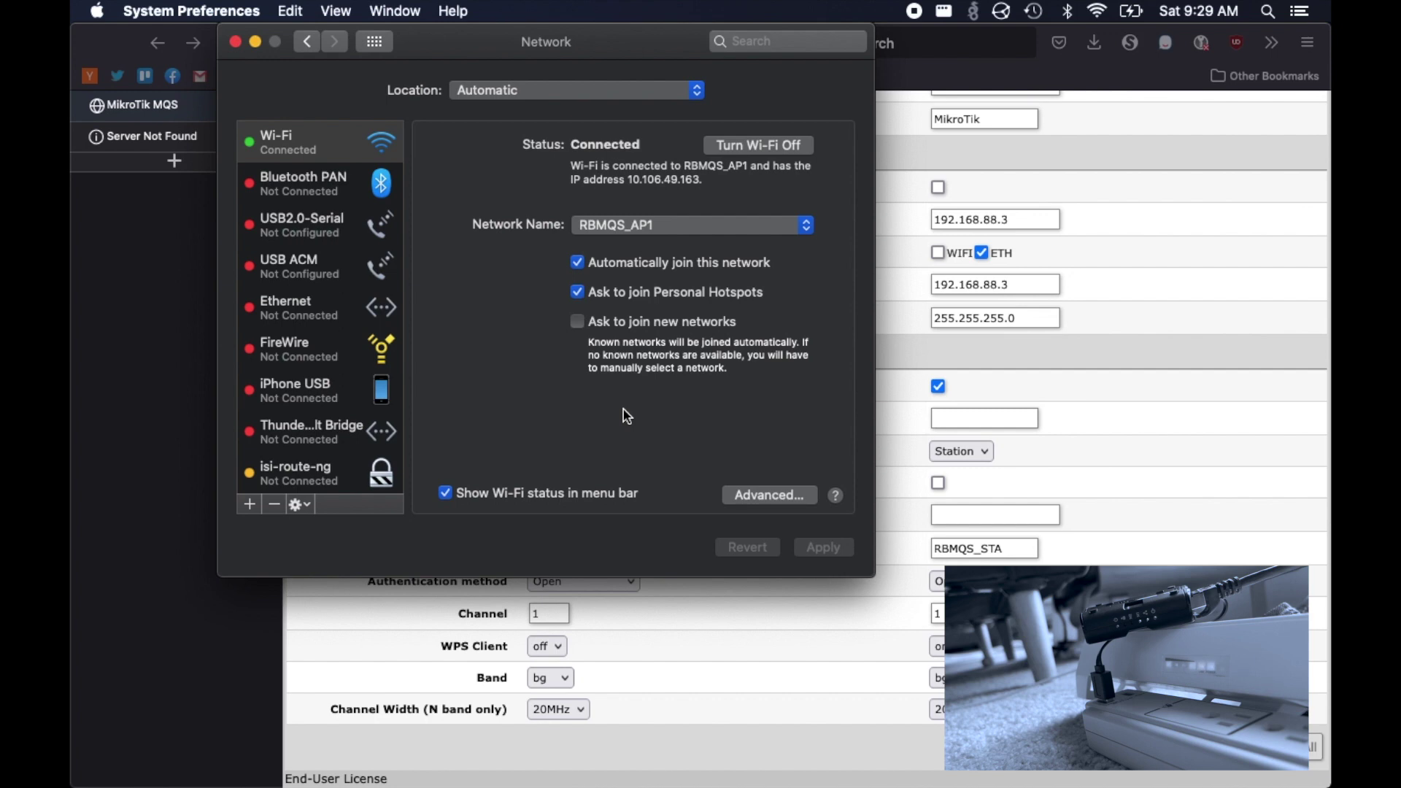
pyautogui.moveTo(703, 180); pyautogui.dragTo(631, 183)
pyautogui.click(162, 226)
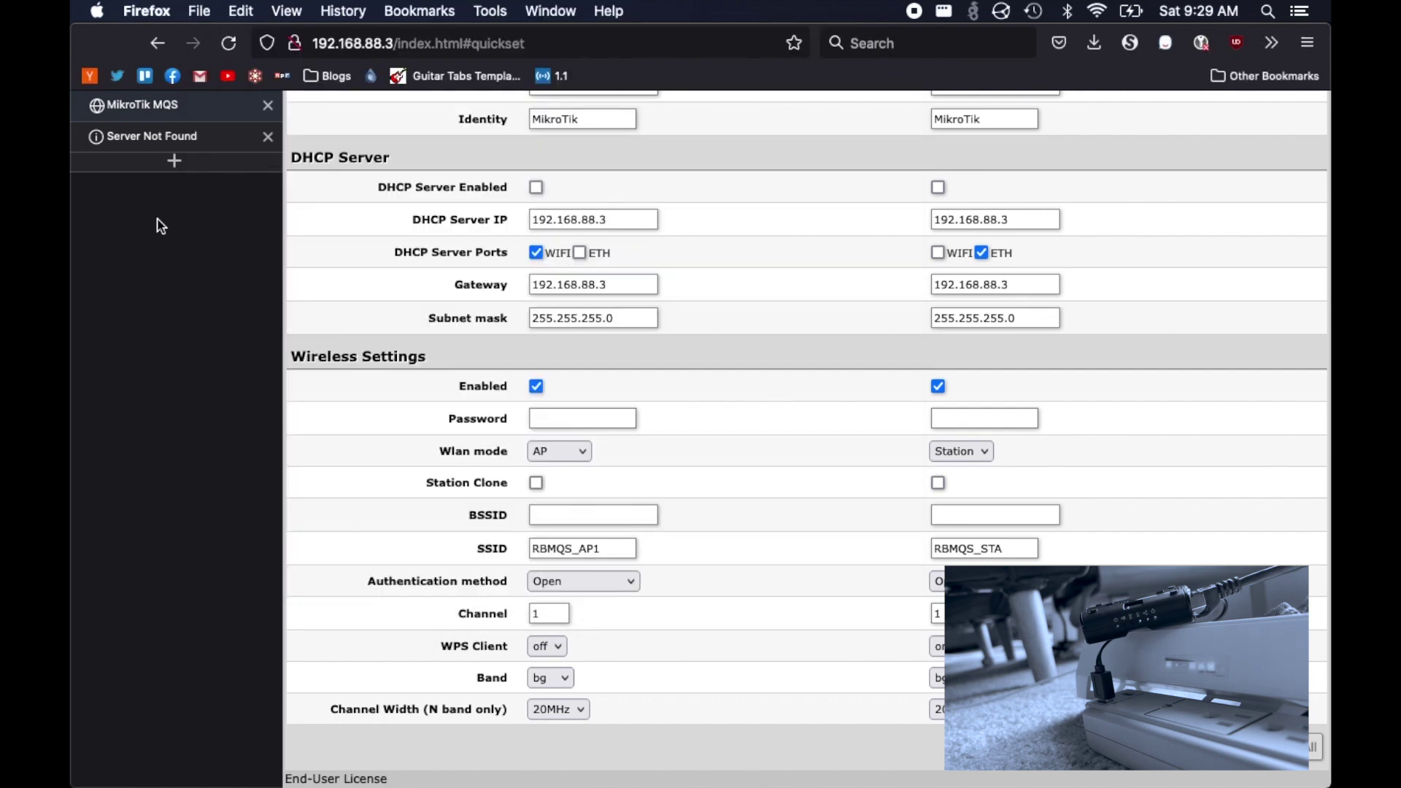
pyautogui.click(174, 161)
pyautogui.write('http')
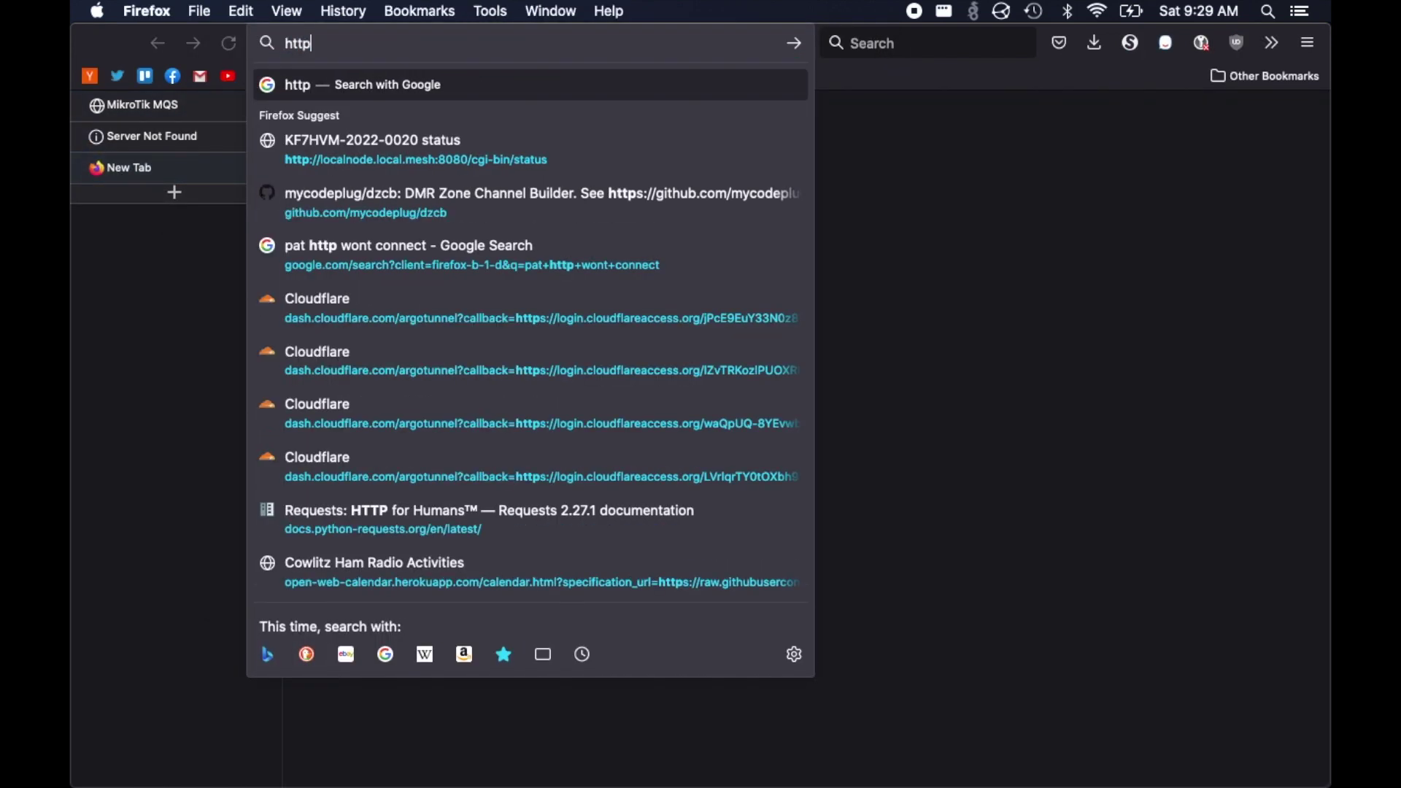
pyautogui.write('://localnode')
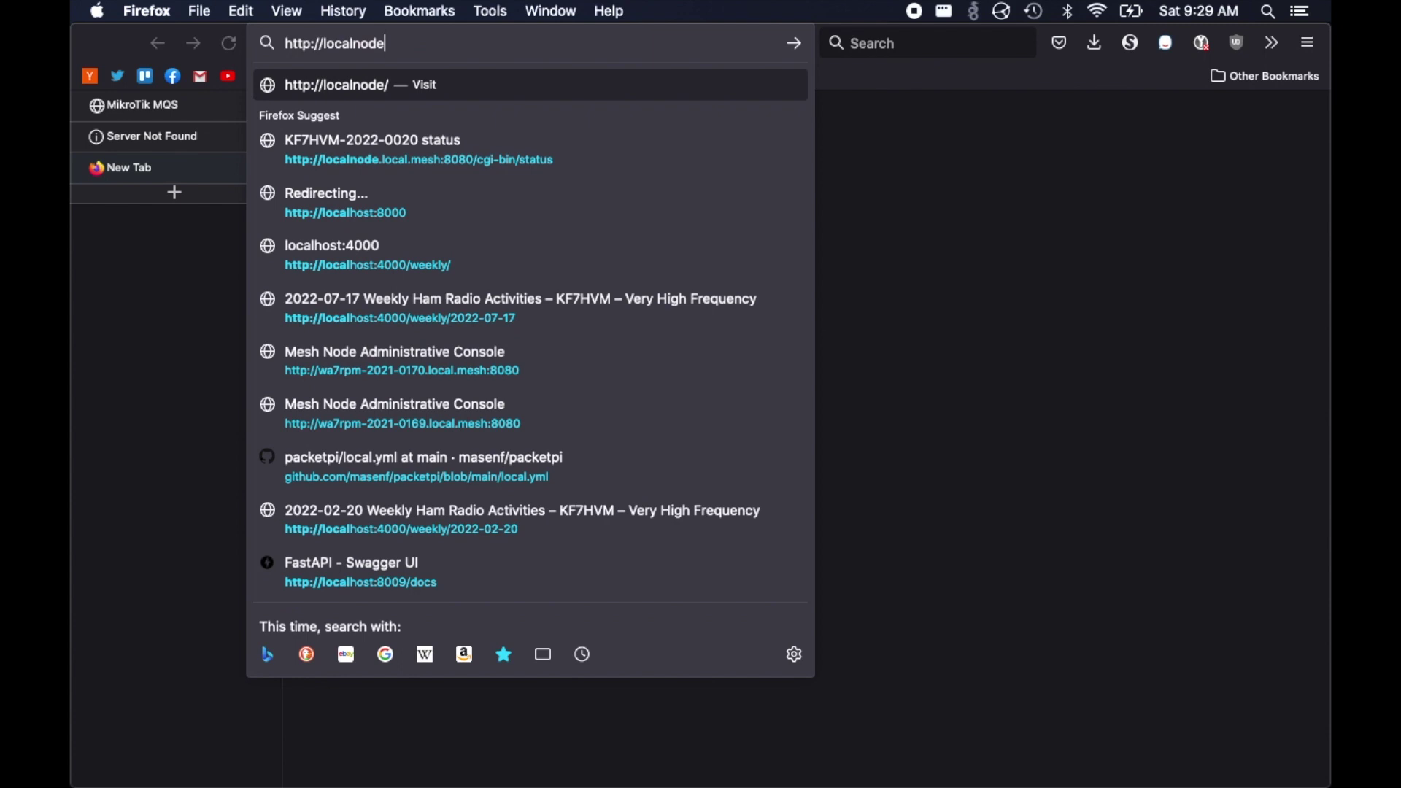
pyautogui.write('.local.mesh:8080/')
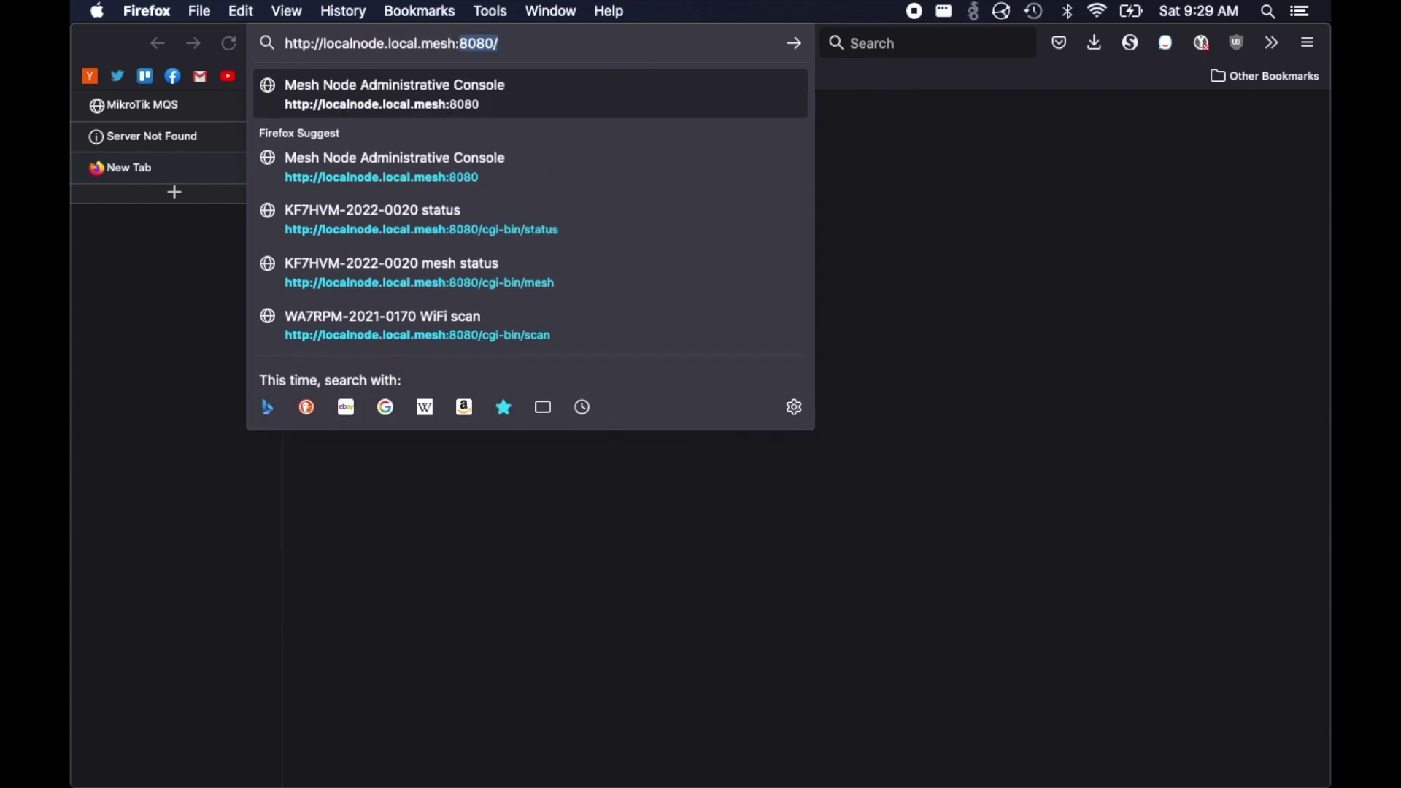
pyautogui.press('Return')
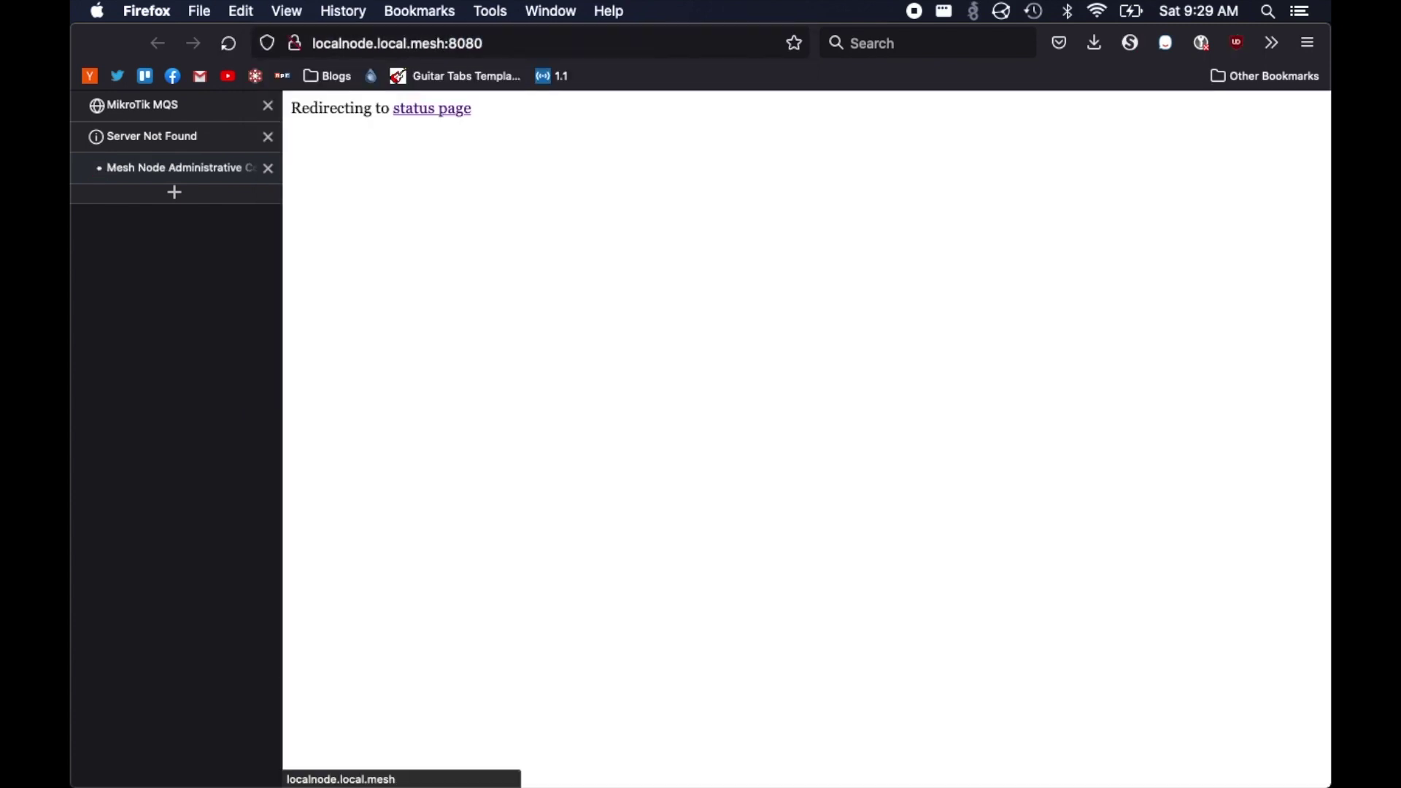